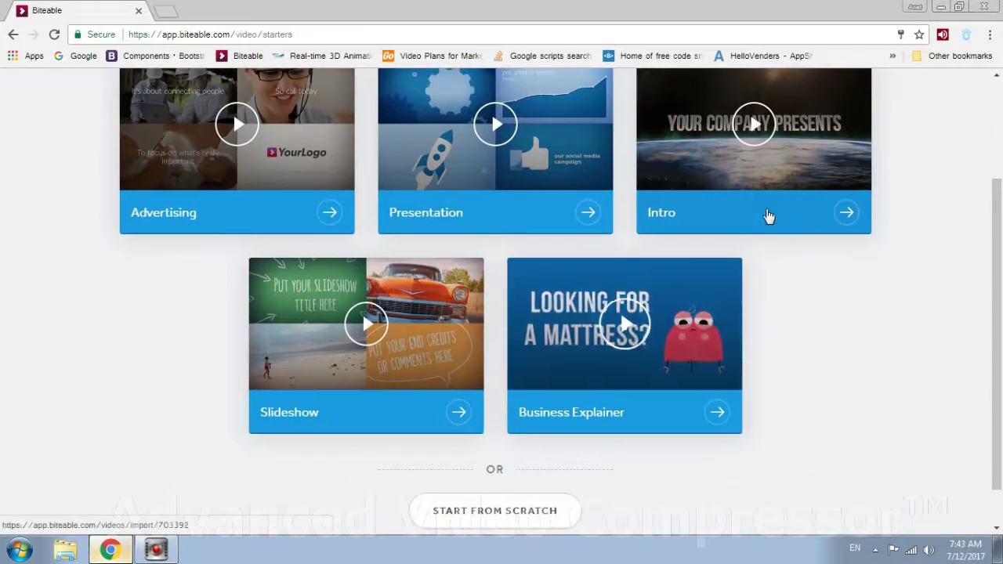
Step: Preview the Business Explainer sample video and start a new video from that template
{"action": "left_click", "coordinate": [627, 321]}
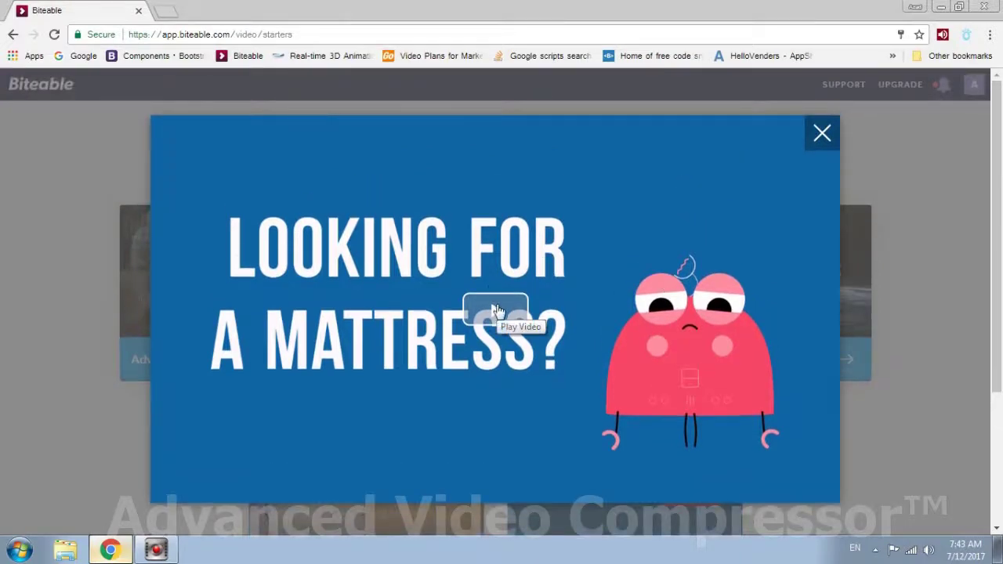
{"action": "left_click", "coordinate": [496, 313]}
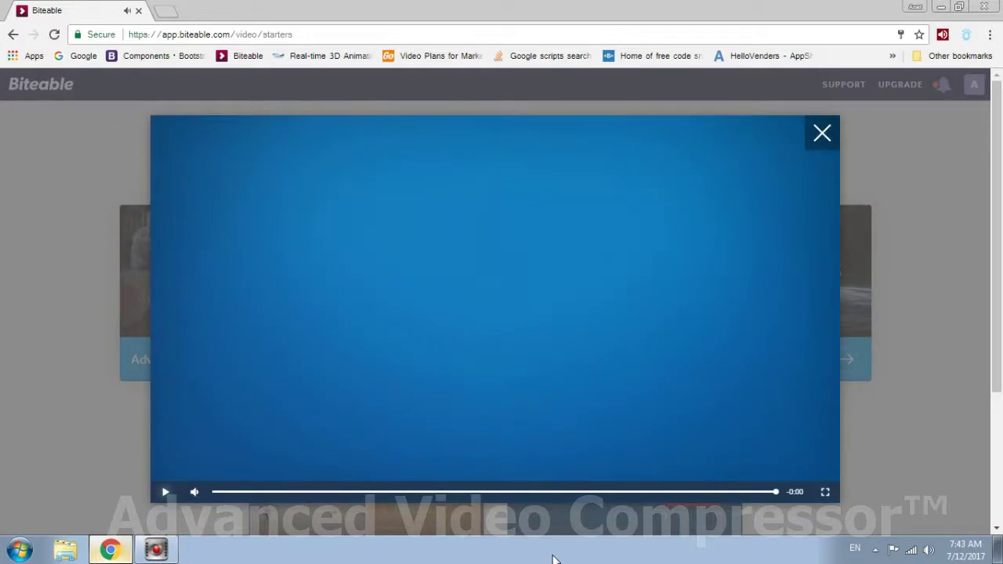
{"action": "left_click", "coordinate": [822, 134]}
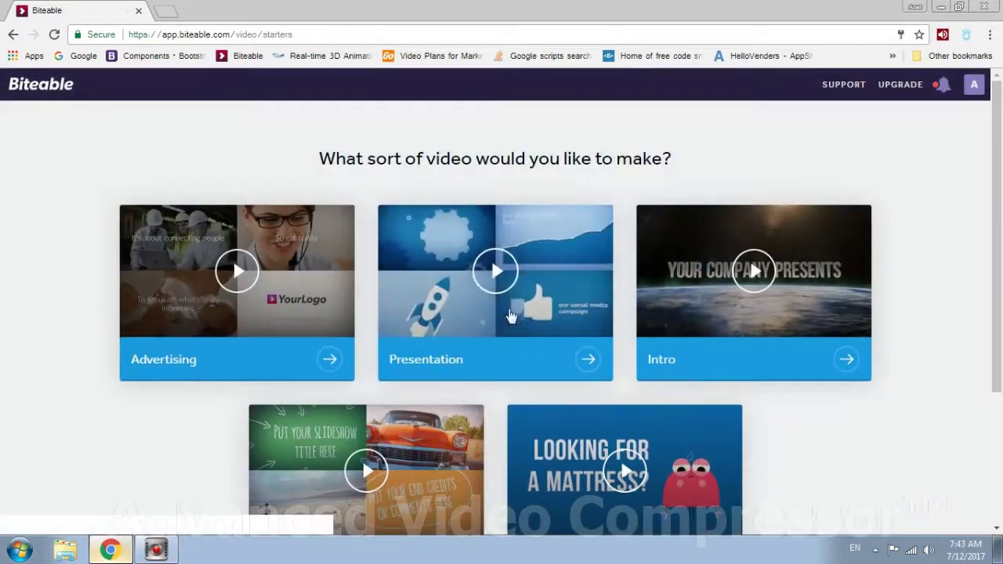
{"action": "scroll", "coordinate": [476, 332], "scroll_direction": "down", "scroll_amount": 2}
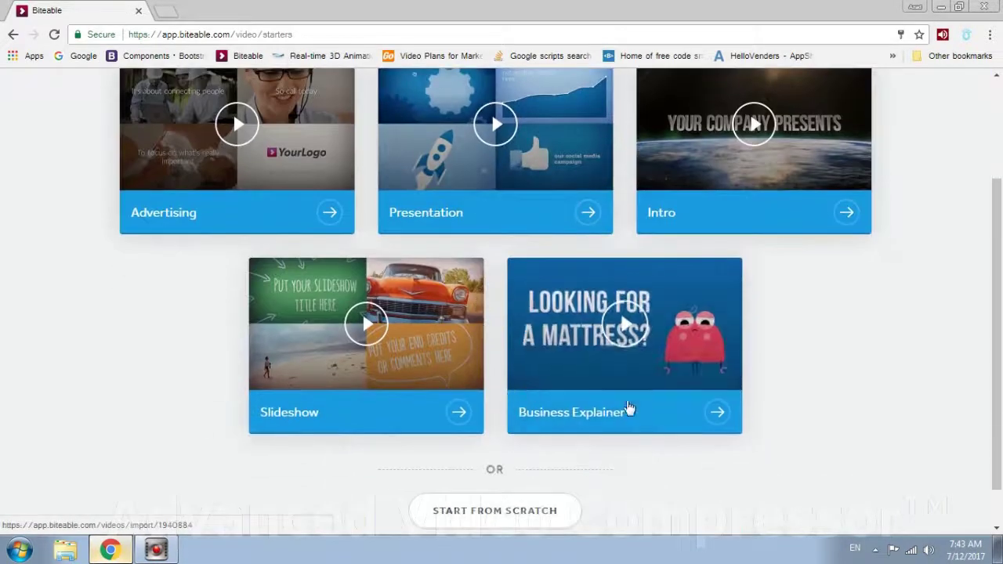
{"action": "left_click", "coordinate": [717, 412]}
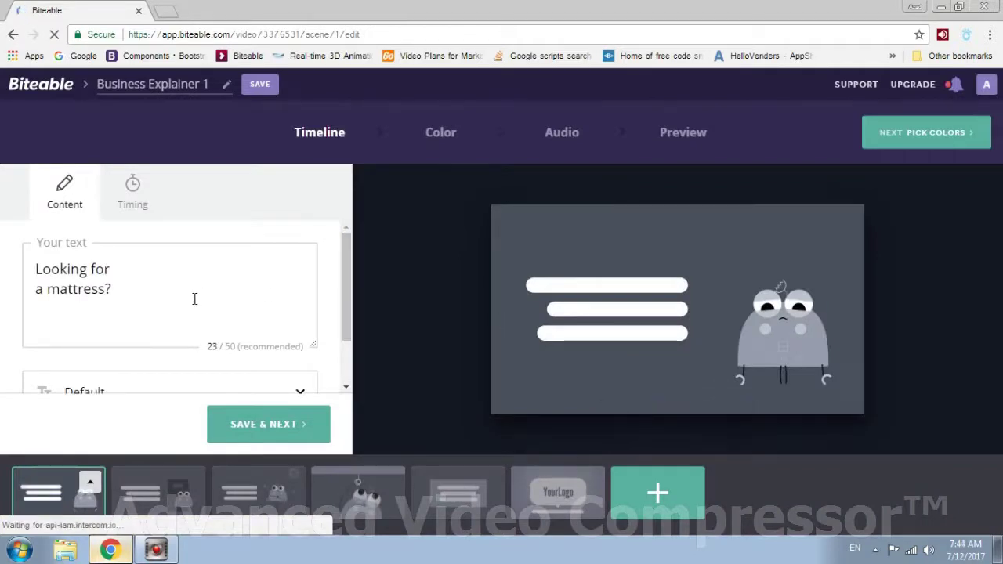
Step: Replace the first scene's text with "azad education" and save the scene
{"action": "scroll", "coordinate": [194, 298], "scroll_direction": "down", "scroll_amount": 1}
{"action": "scroll", "coordinate": [157, 267], "scroll_direction": "up", "scroll_amount": 1}
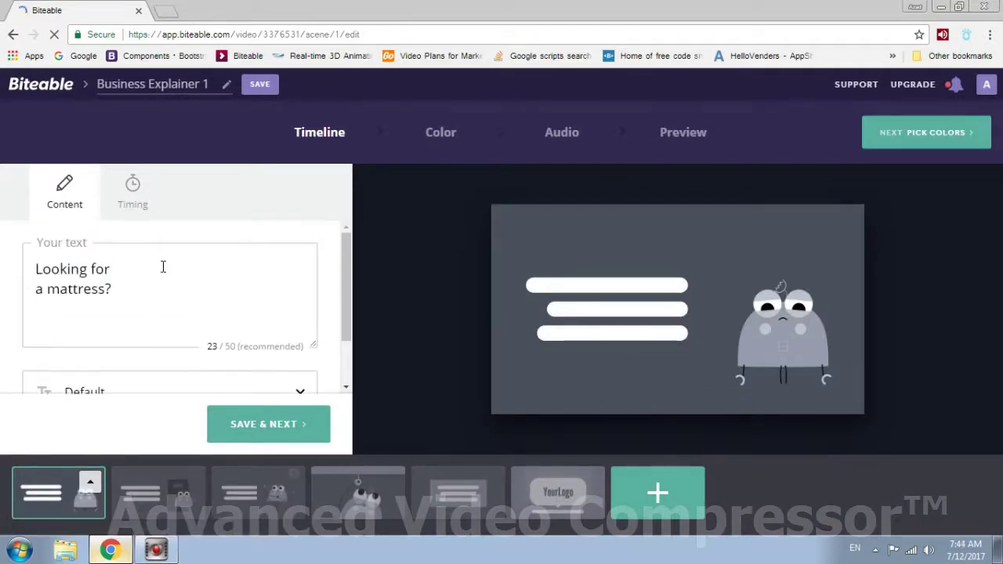
{"action": "scroll", "coordinate": [163, 267], "scroll_direction": "down", "scroll_amount": 1}
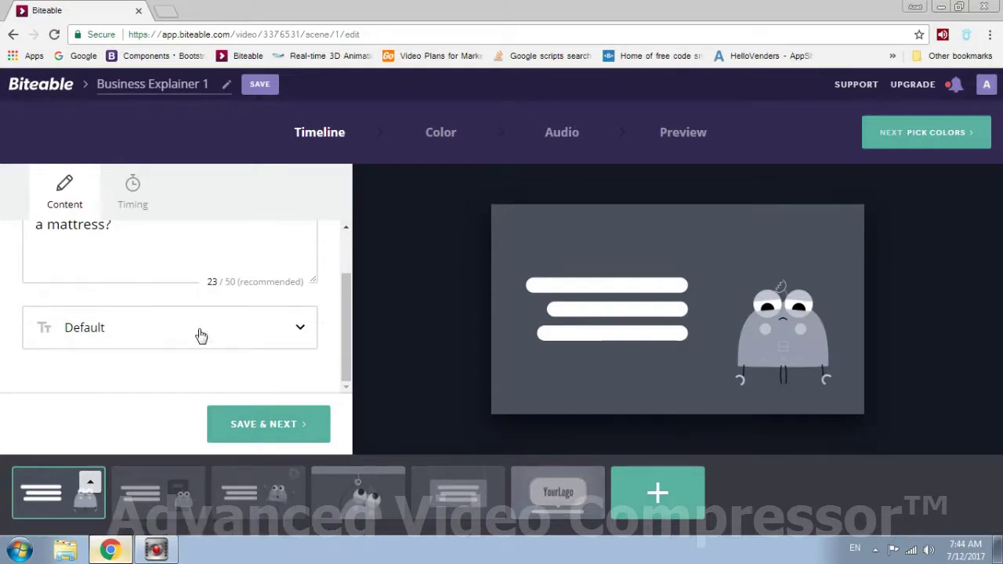
{"action": "scroll", "coordinate": [197, 332], "scroll_direction": "up", "scroll_amount": 1}
{"action": "left_click_drag", "start_coordinate": [139, 292], "coordinate": [2, 261]}
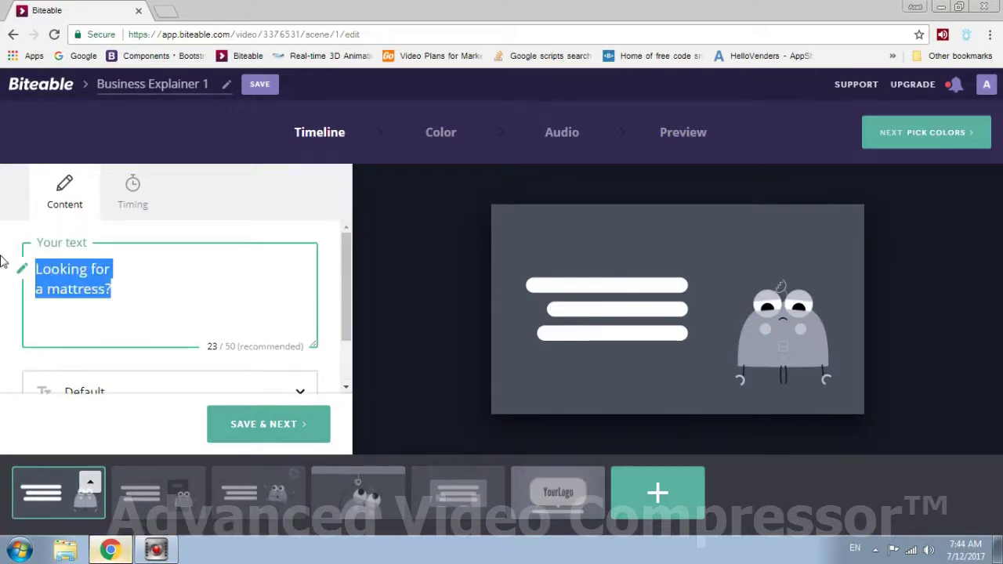
{"action": "type", "text": "azad"}
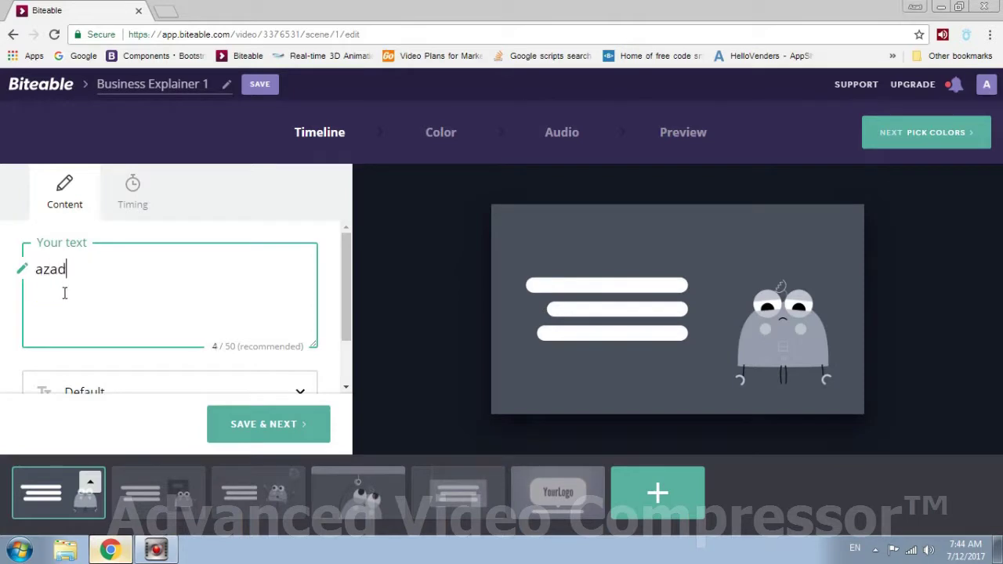
{"action": "type", "text": " education"}
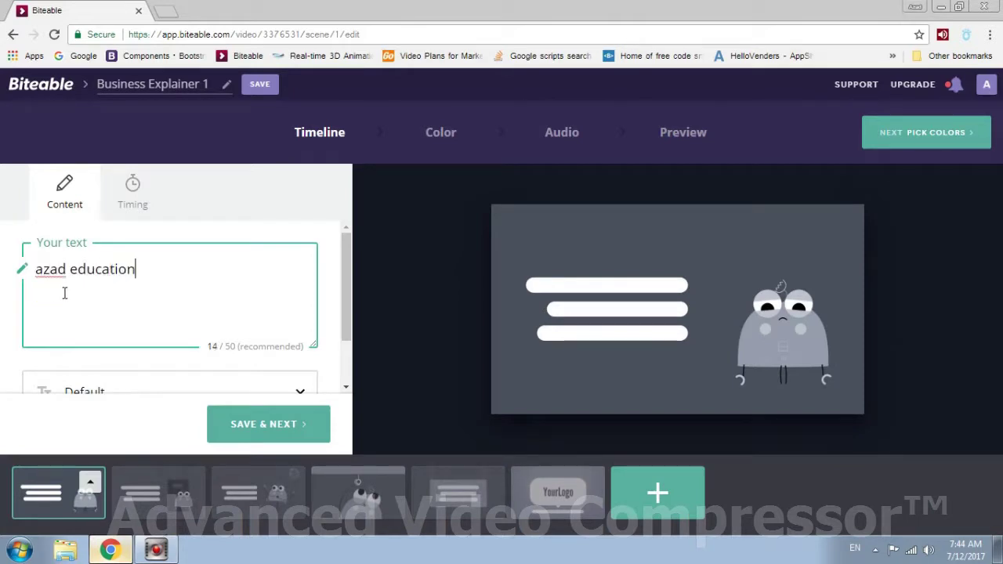
{"action": "left_click", "coordinate": [292, 423]}
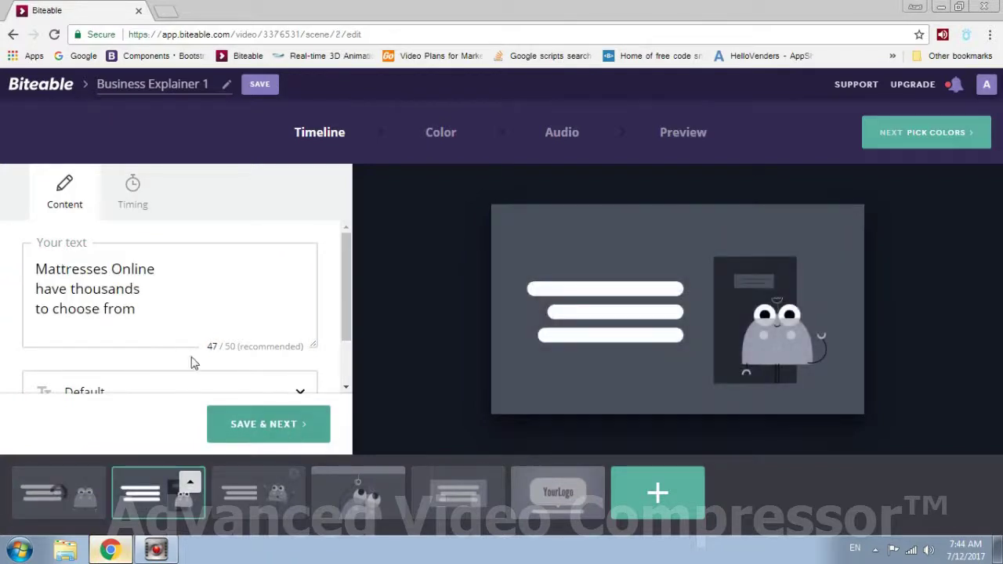
Step: Replace the second scene's text with "Your welcome our youtube channel" and save the scene
{"action": "left_click_drag", "start_coordinate": [136, 307], "coordinate": [24, 265]}
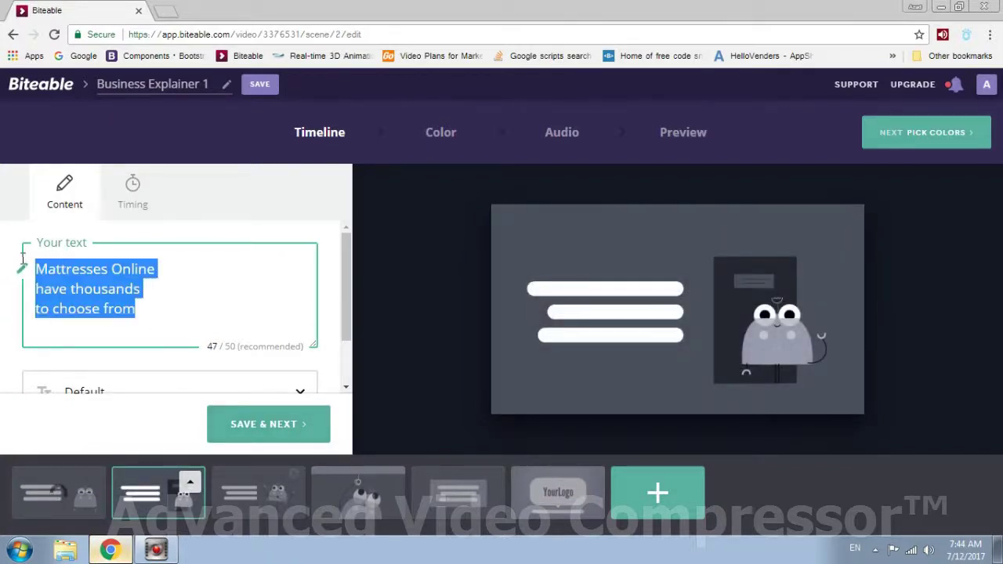
{"action": "type", "text": "You "}
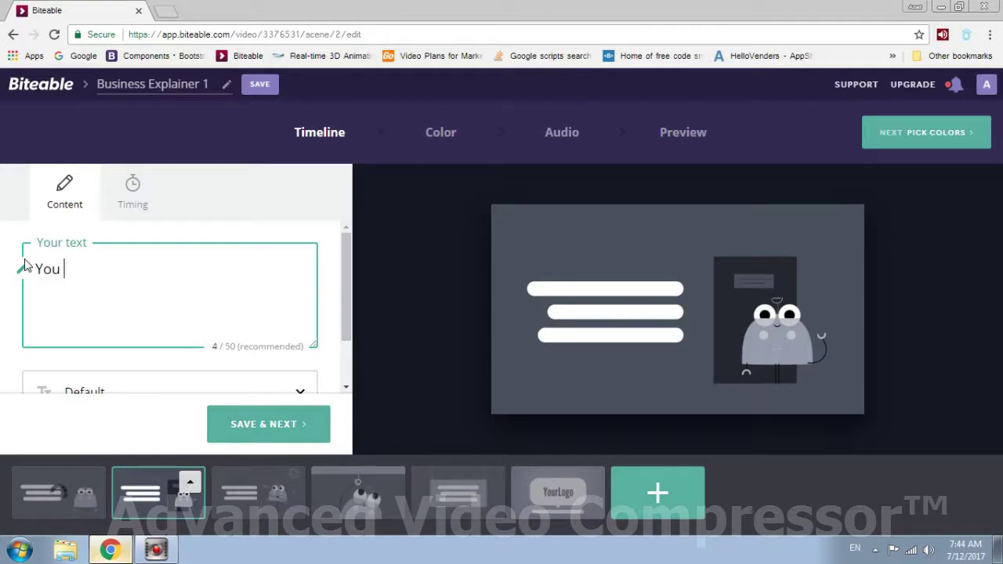
{"action": "type", "text": "r welcome our"}
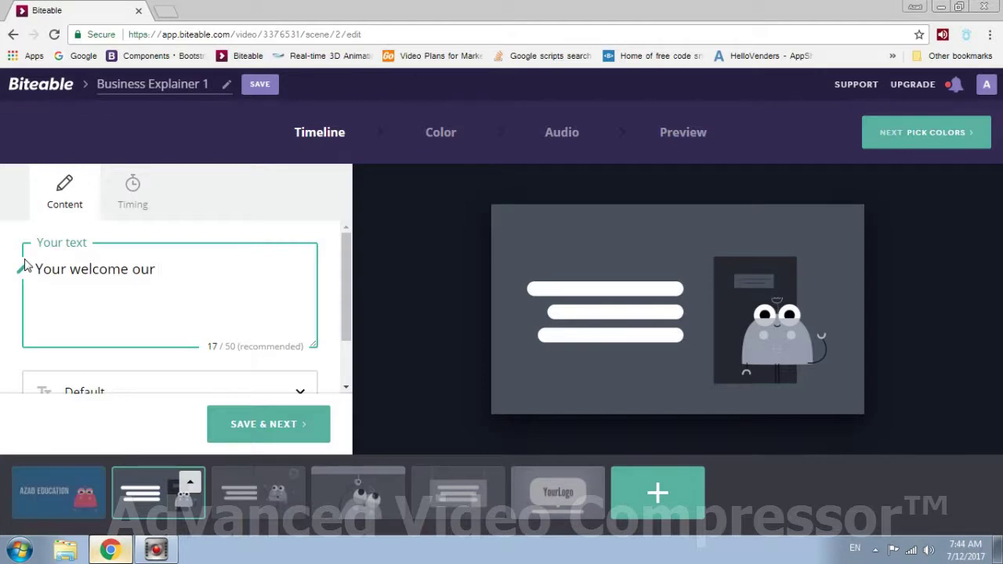
{"action": "type", "text": " youtbe channel"}
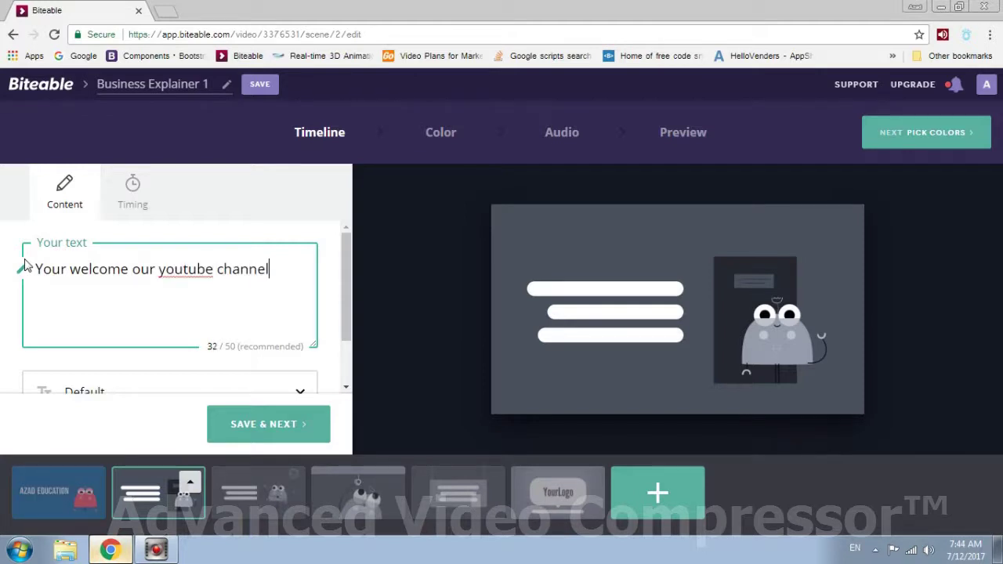
{"action": "left_click", "coordinate": [285, 422]}
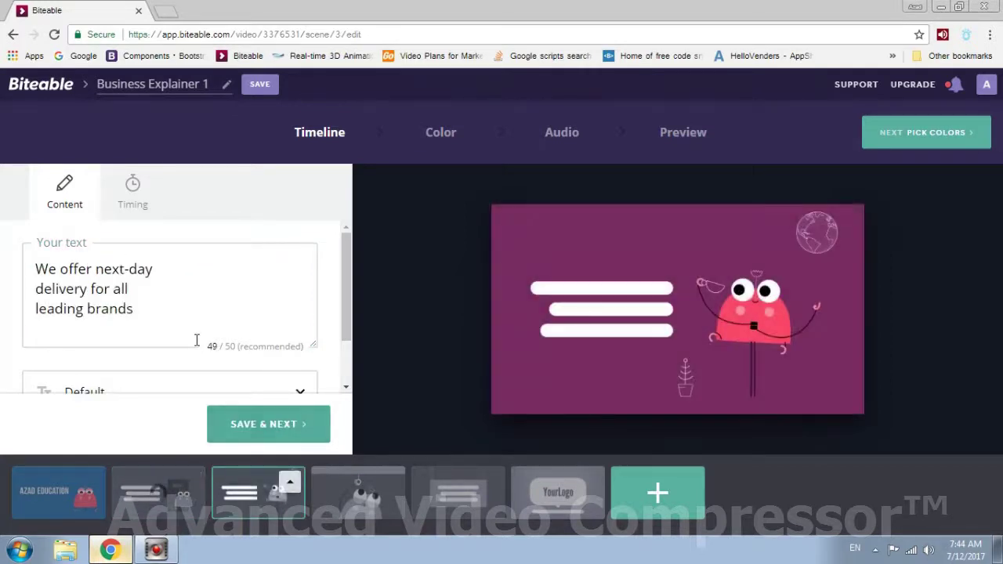
Step: Replace the third scene's text with "We talk about technology" and save the scene
{"action": "left_click_drag", "start_coordinate": [167, 311], "coordinate": [30, 251]}
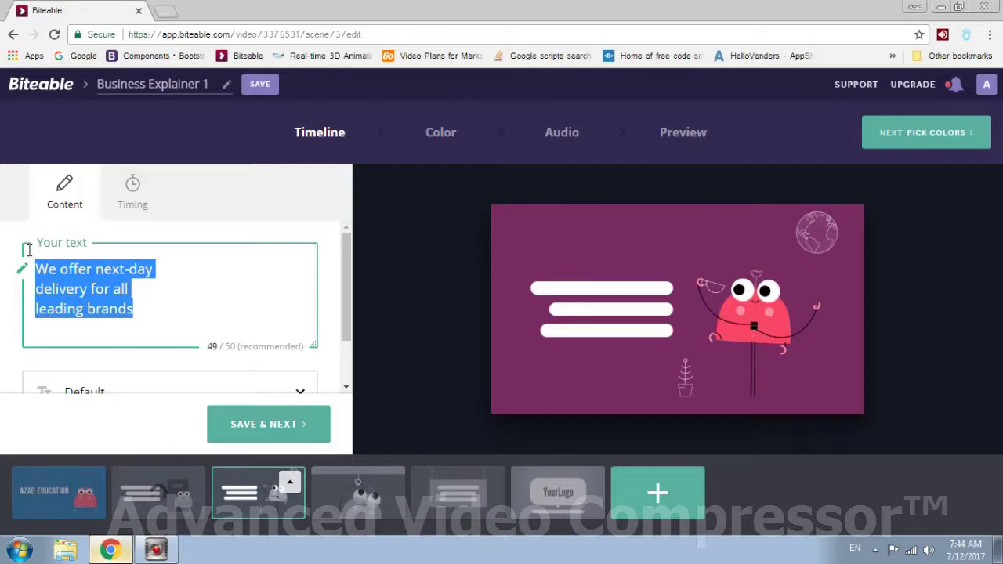
{"action": "type", "text": "We t"}
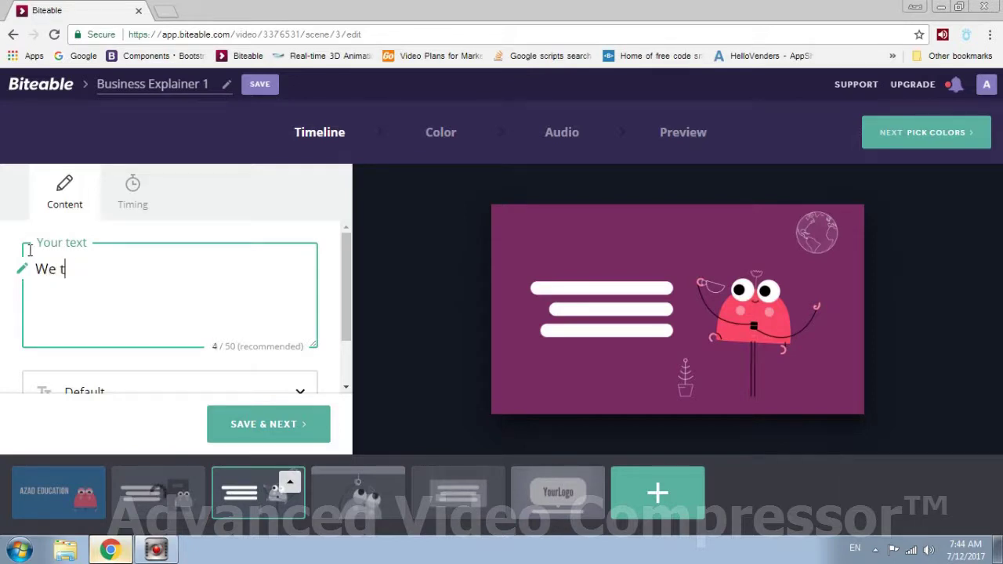
{"action": "type", "text": "alk about "}
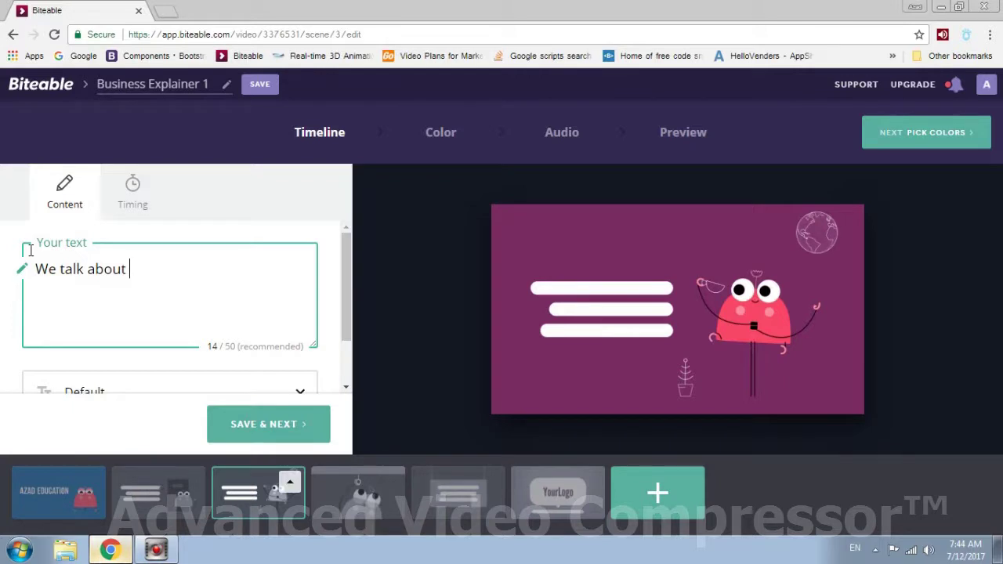
{"action": "type", "text": "techl"}
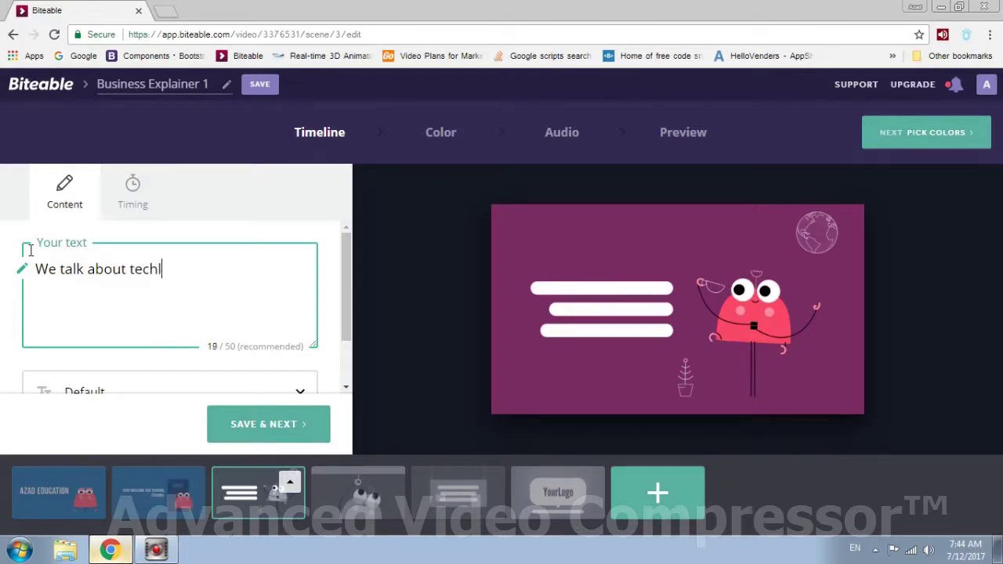
{"action": "type", "text": "ogy"}
{"action": "key", "text": "BackSpace"}
{"action": "key", "text": "BackSpace"}
{"action": "left_click", "coordinate": [269, 431]}
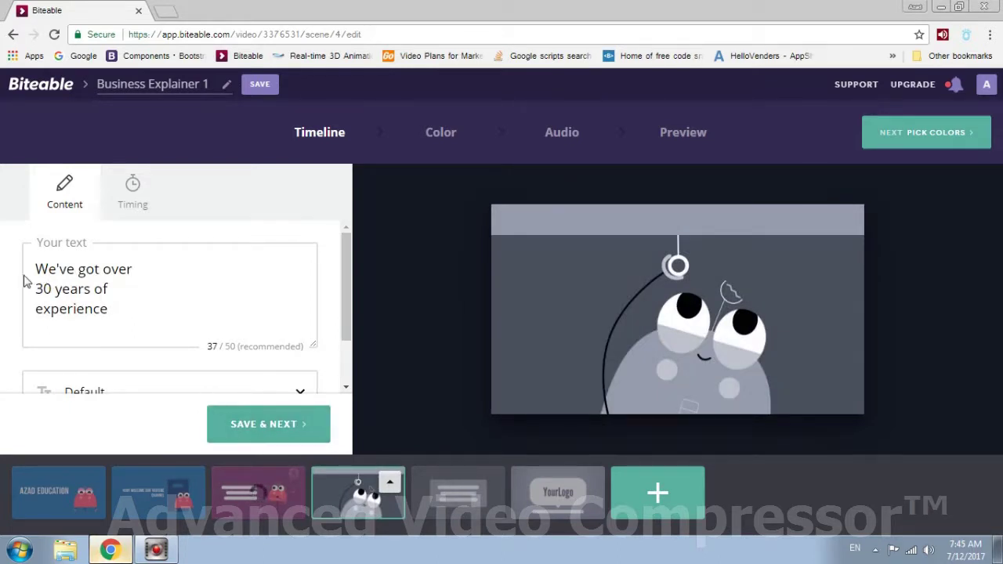
Step: Change the years of experience in the fourth scene's text to 3 and save the scene
{"action": "left_click", "coordinate": [51, 290]}
{"action": "key", "text": "BackSpace"}
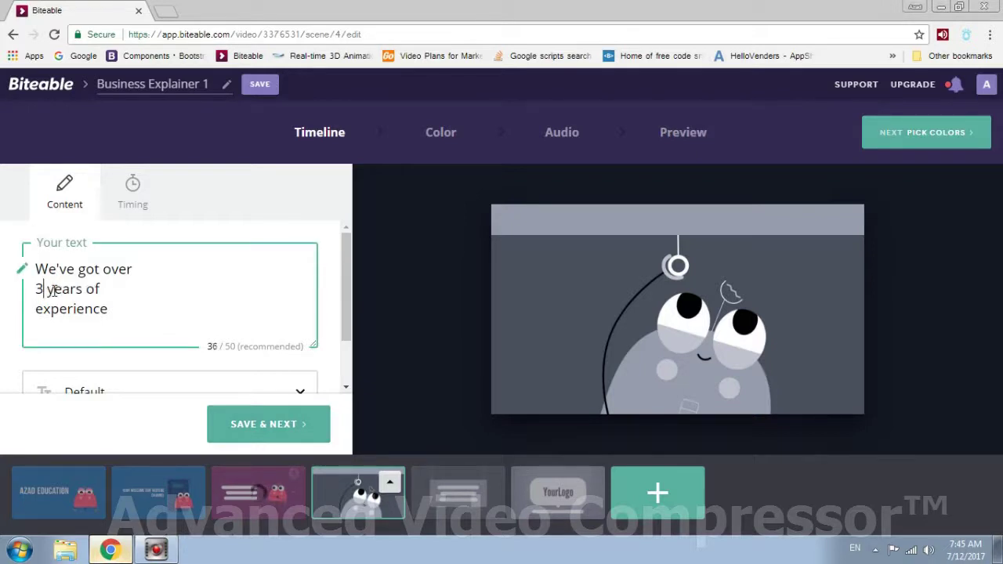
{"action": "left_click", "coordinate": [264, 420]}
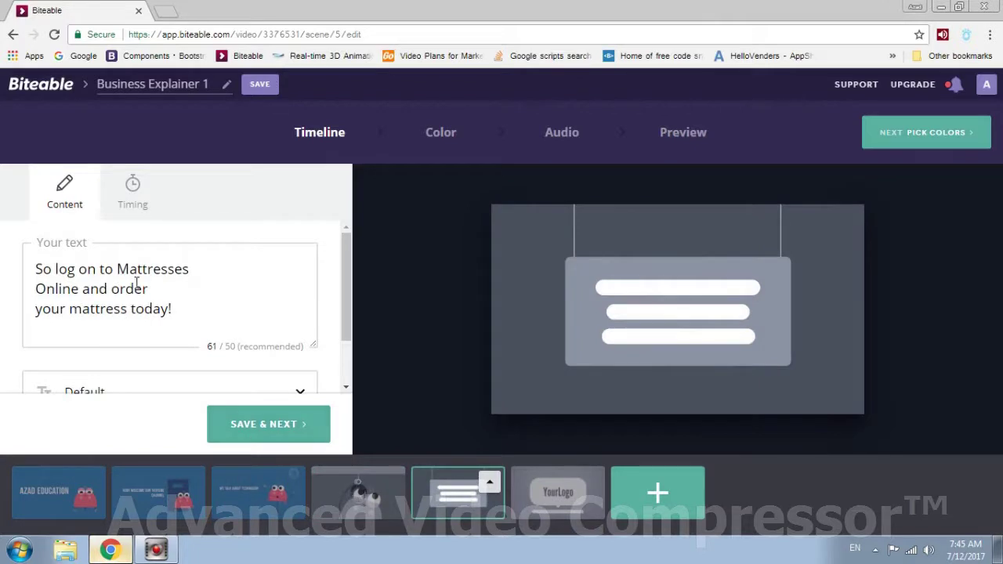
Step: Replace the fifth scene's text with "Please subscribe my channel and share my video . for more information" and save the scene
{"action": "left_click_drag", "start_coordinate": [191, 269], "coordinate": [134, 269]}
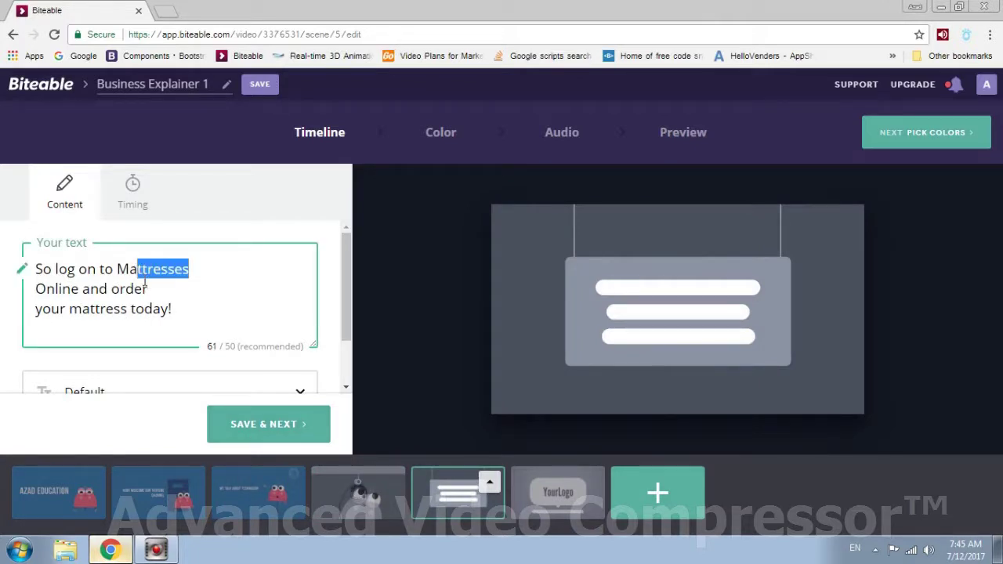
{"action": "left_click_drag", "start_coordinate": [184, 309], "coordinate": [0, 248]}
{"action": "type", "text": "Please "}
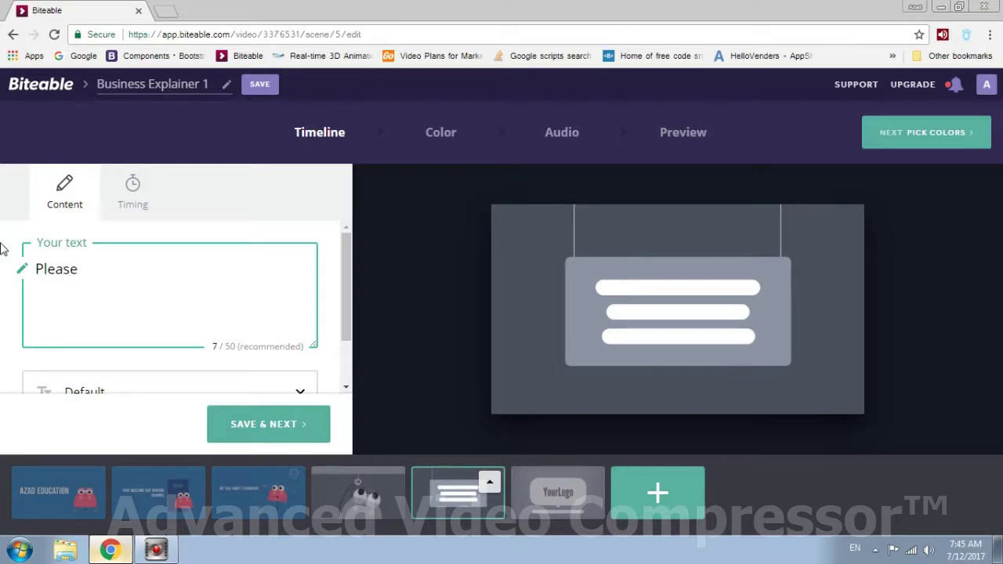
{"action": "type", "text": "subsc"}
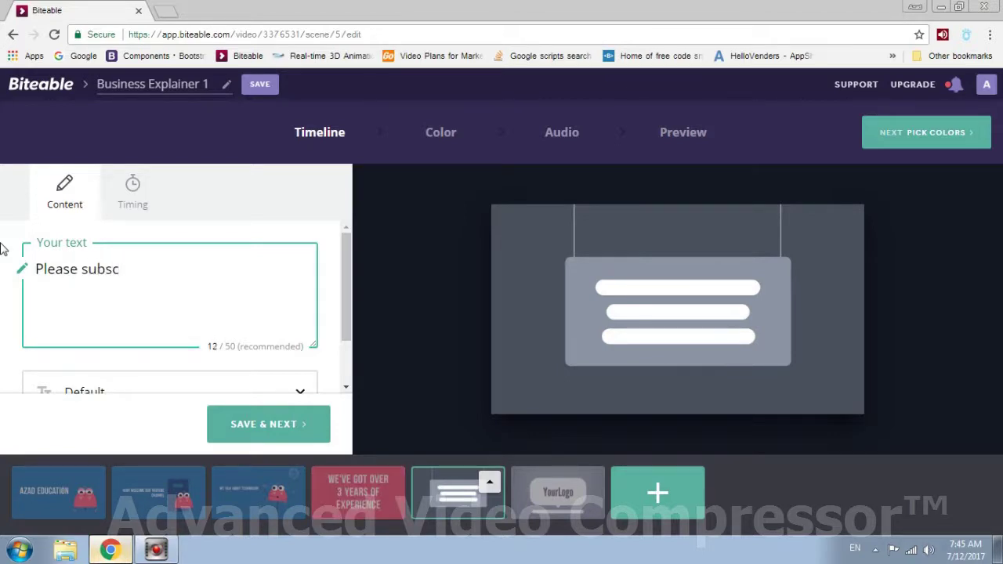
{"action": "type", "text": "ribe and shg"}
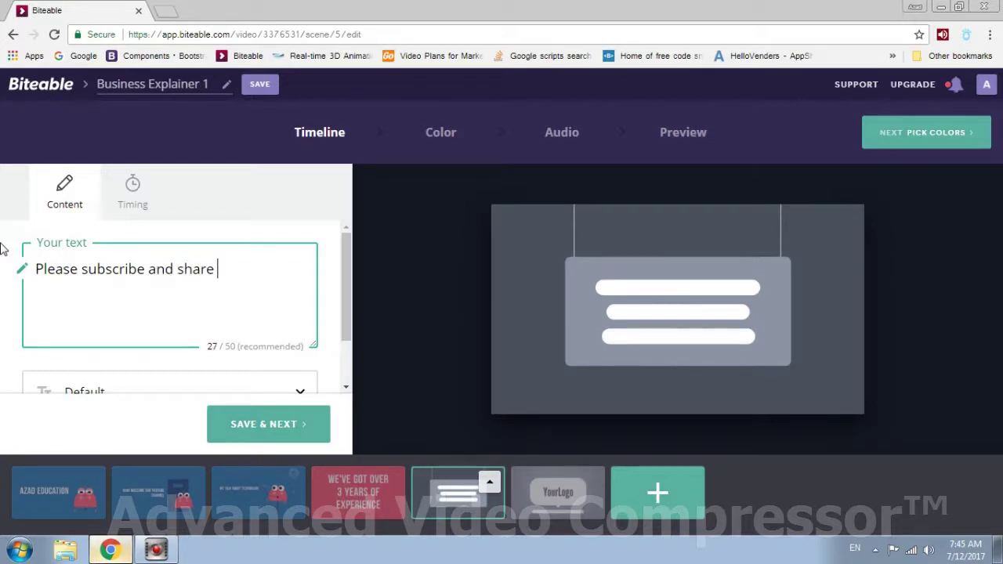
{"action": "key", "text": "BackSpace"}
{"action": "key", "text": "BackSpace"}
{"action": "key", "text": "BackSpace"}
{"action": "key", "text": "BackSpace"}
{"action": "key", "text": "BackSpace"}
{"action": "type", "text": "my channel a"}
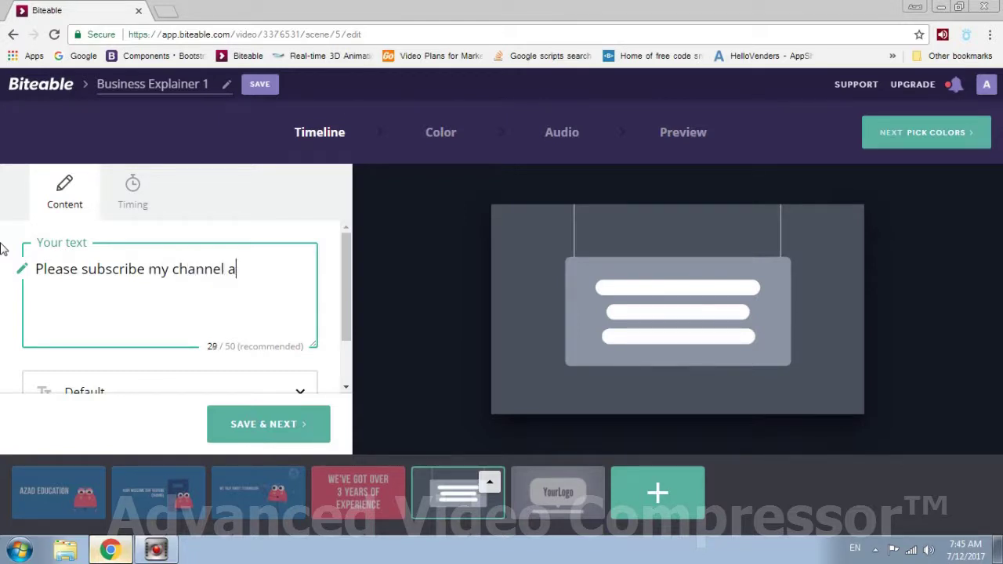
{"action": "type", "text": "nd"}
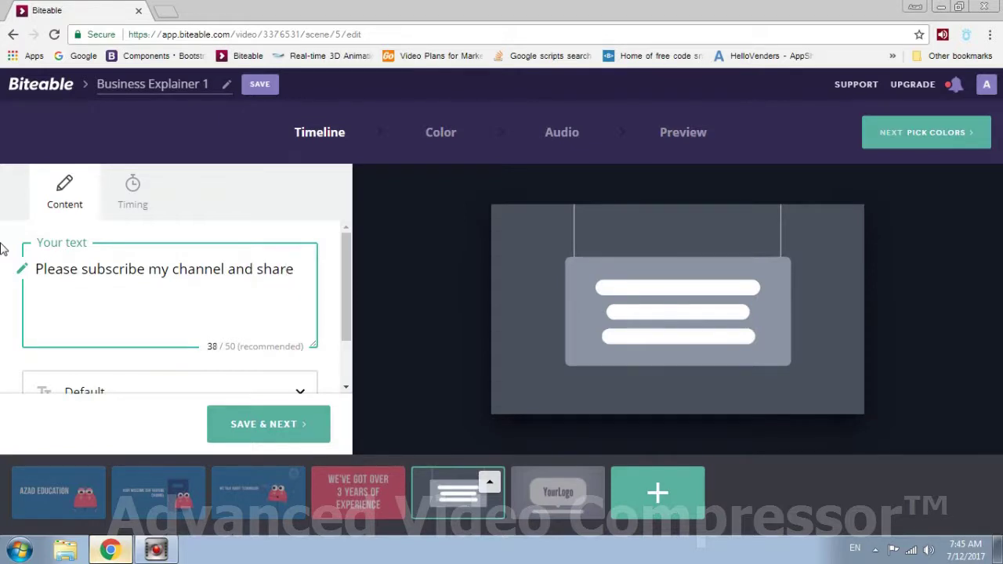
{"action": "type", "text": "share my video . "}
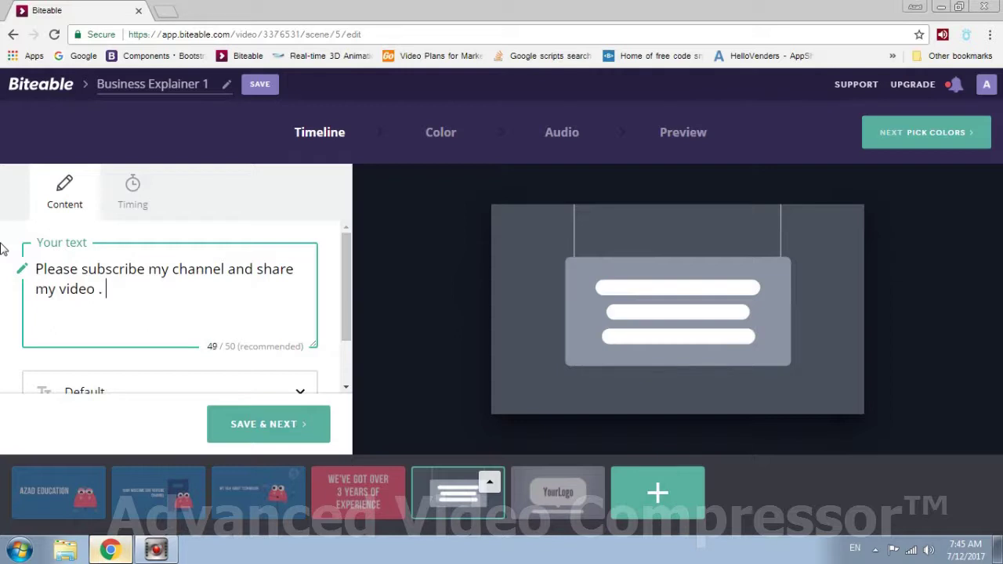
{"action": "type", "text": "for more"}
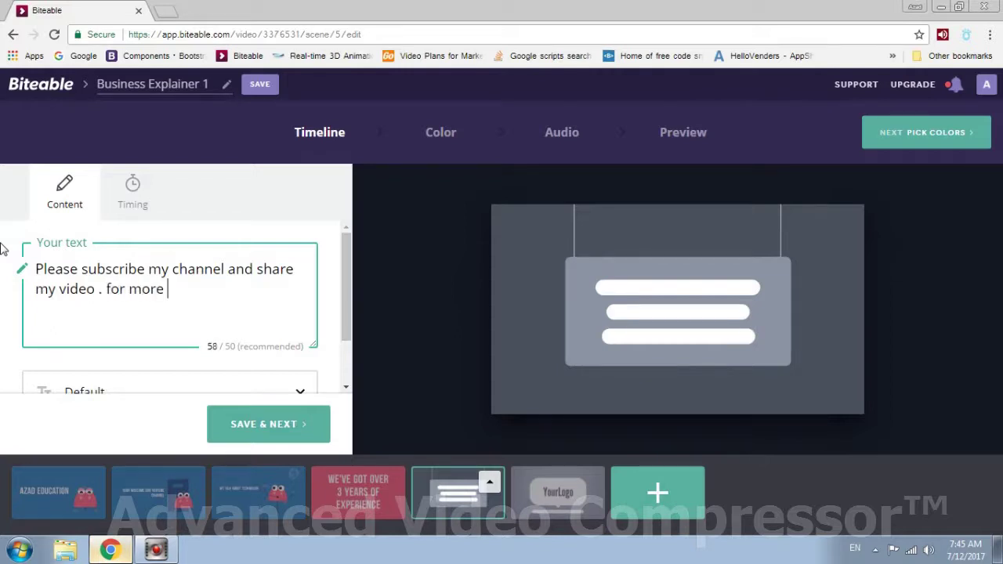
{"action": "type", "text": " information"}
{"action": "left_click", "coordinate": [260, 429]}
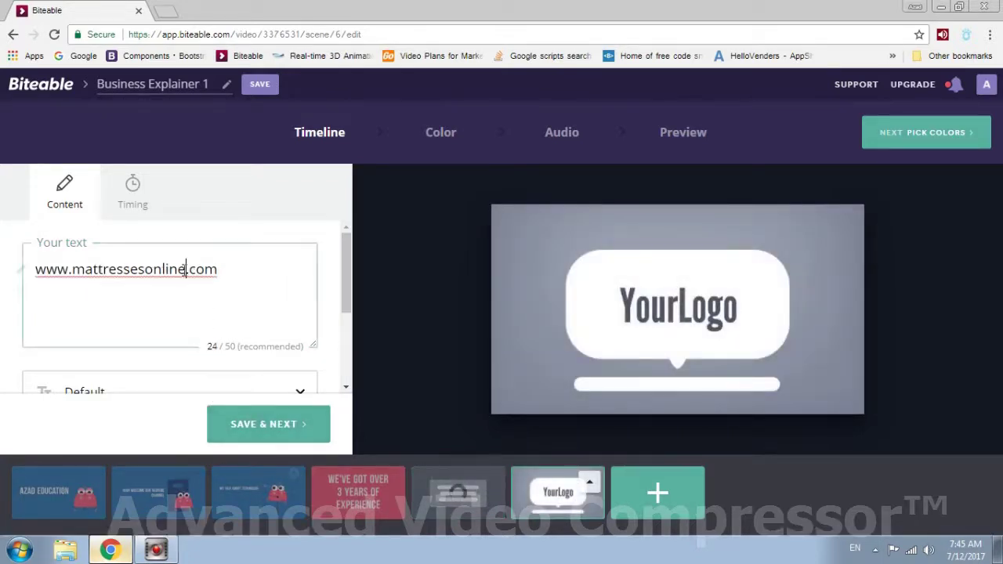
{"action": "left_click_drag", "start_coordinate": [187, 271], "coordinate": [72, 270]}
{"action": "type", "text": "azad"}
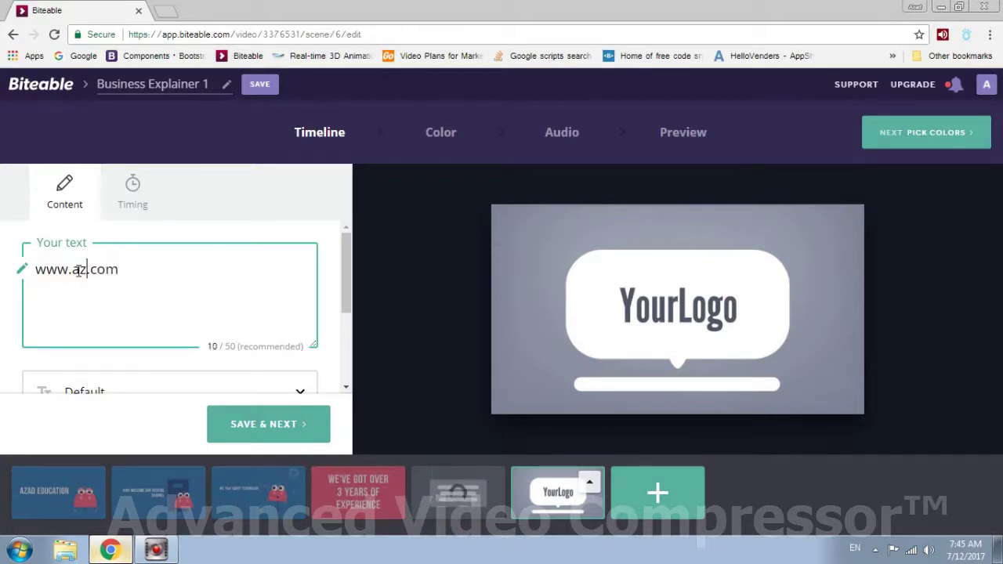
{"action": "type", "text": "edu"}
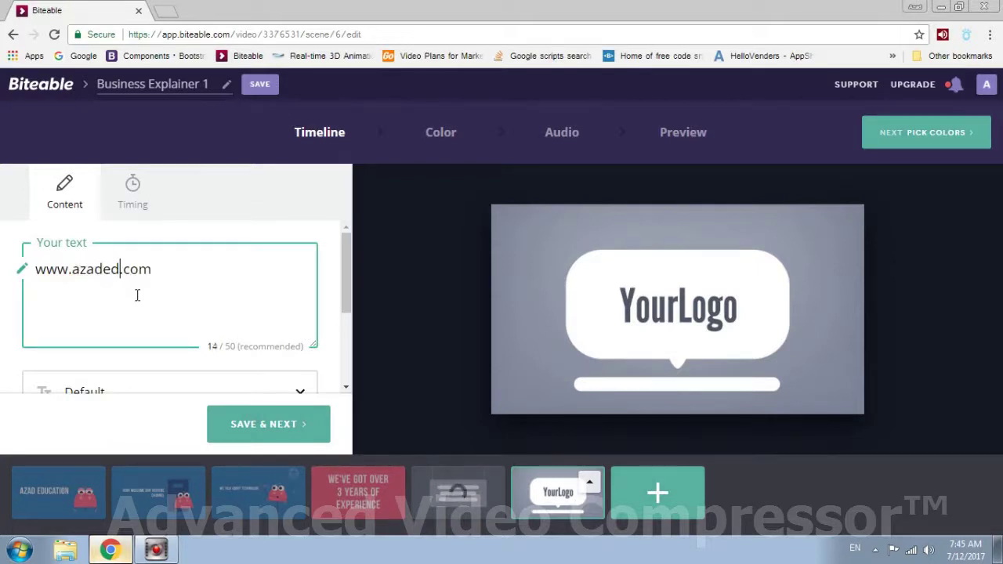
{"action": "left_click", "coordinate": [269, 425]}
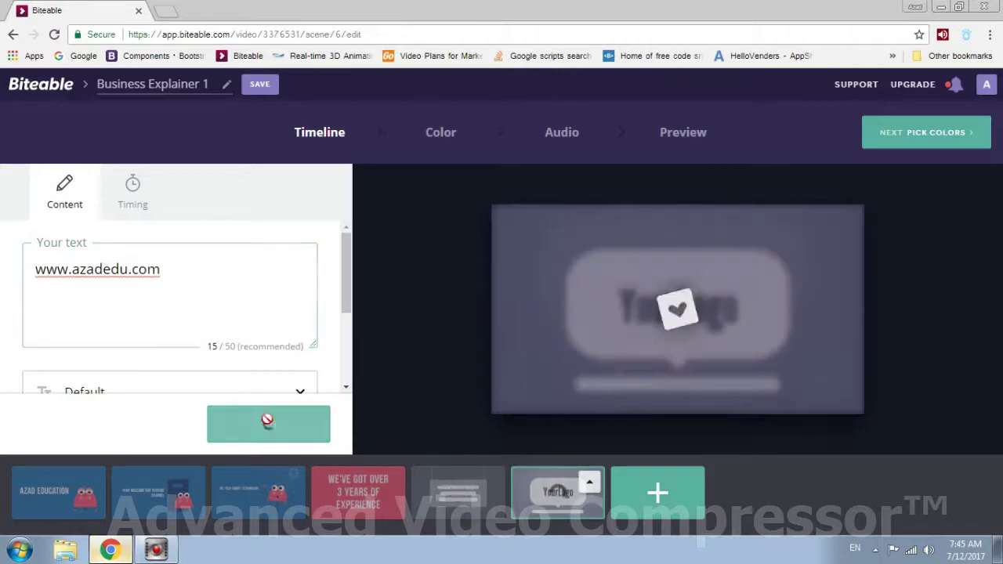
Step: Apply the orange and light grey color palette to the video
{"action": "left_click", "coordinate": [274, 422]}
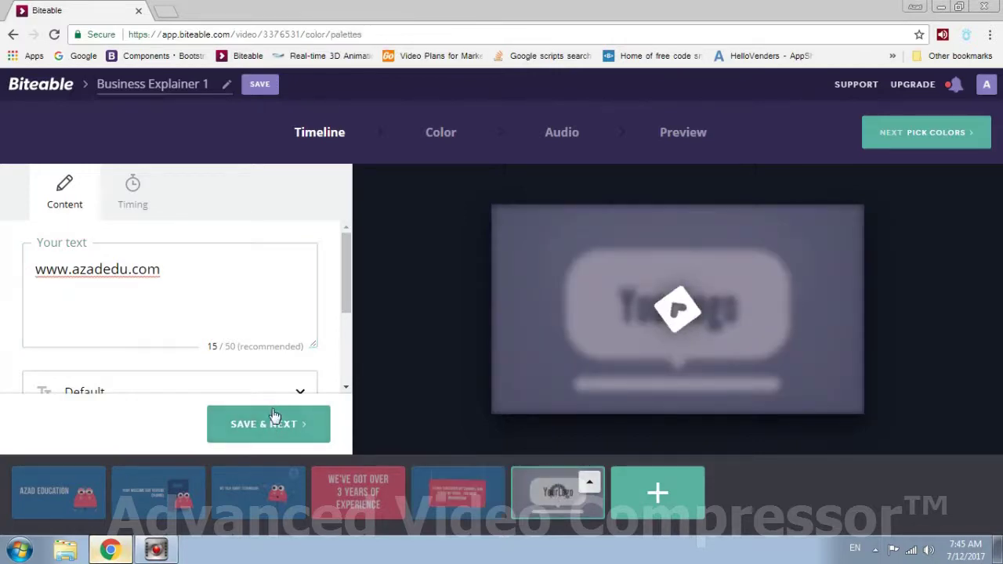
{"action": "scroll", "coordinate": [483, 313], "scroll_direction": "down", "scroll_amount": 2}
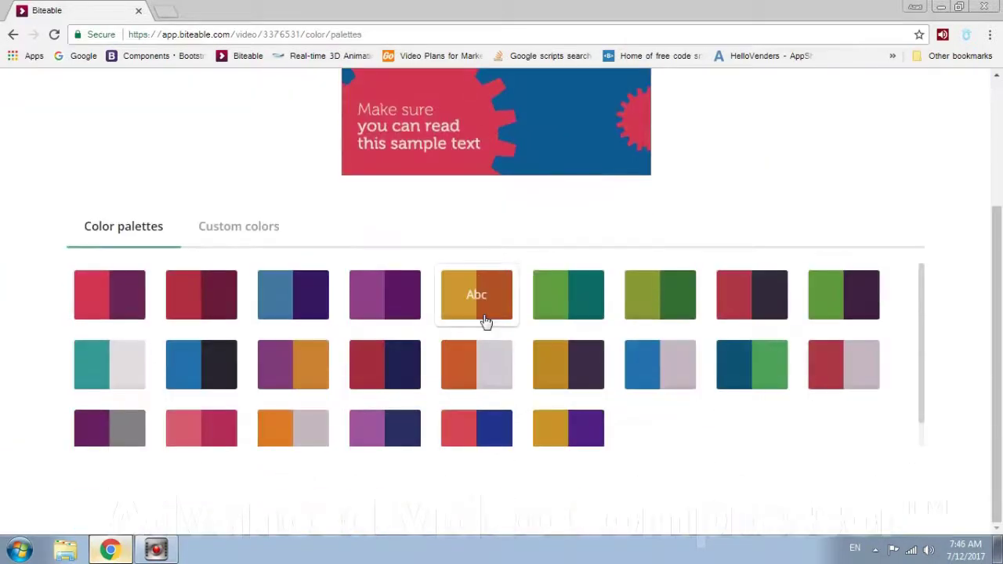
{"action": "scroll", "coordinate": [483, 321], "scroll_direction": "up", "scroll_amount": 2}
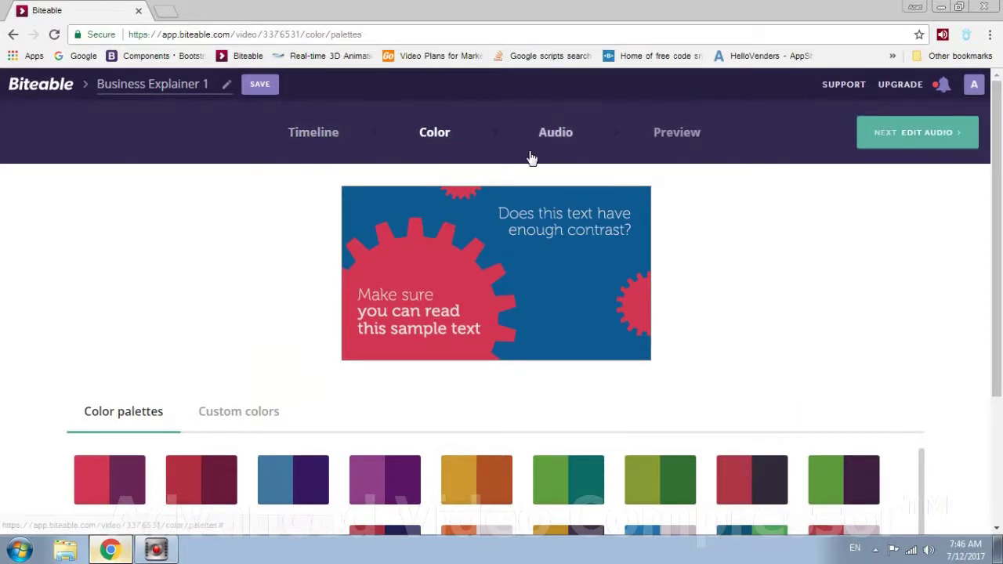
{"action": "scroll", "coordinate": [416, 225], "scroll_direction": "down", "scroll_amount": 3}
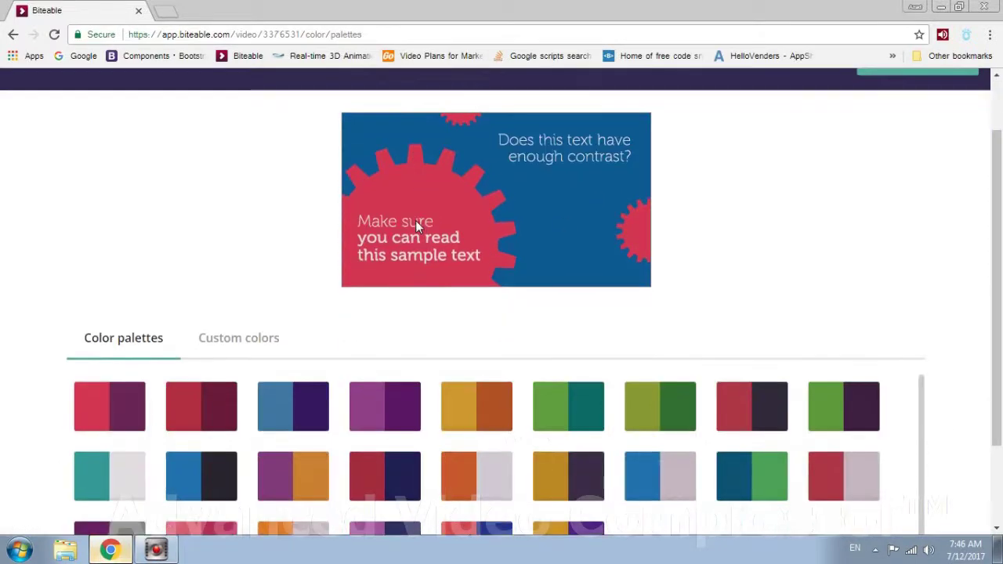
{"action": "scroll", "coordinate": [415, 225], "scroll_direction": "up", "scroll_amount": 1}
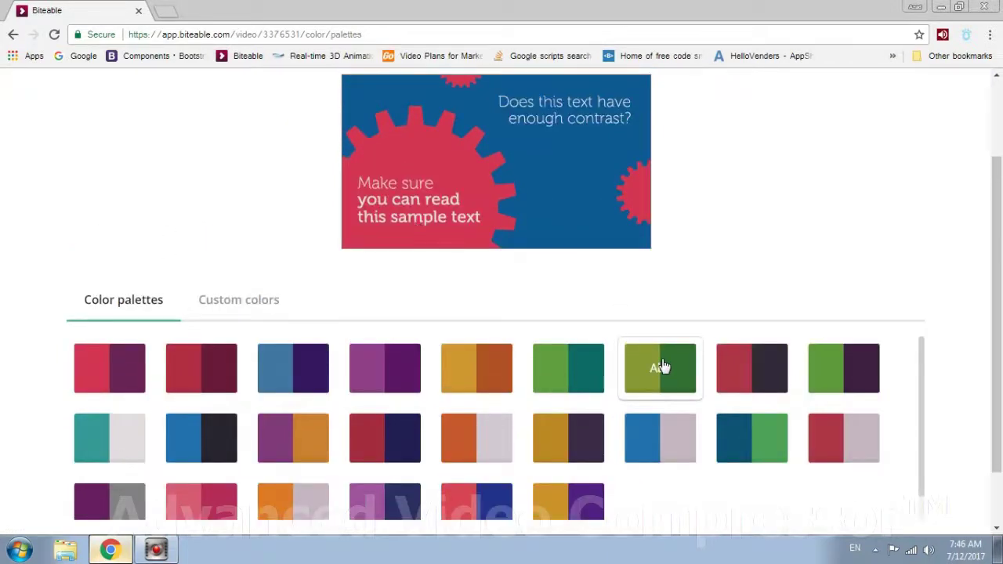
{"action": "left_click", "coordinate": [468, 447]}
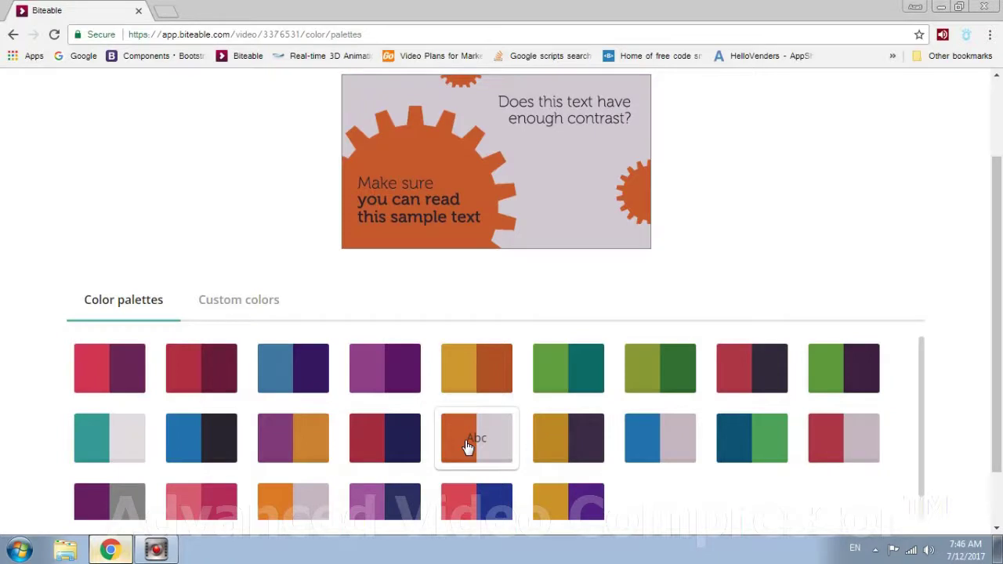
{"action": "scroll", "coordinate": [524, 430], "scroll_direction": "up", "scroll_amount": 2}
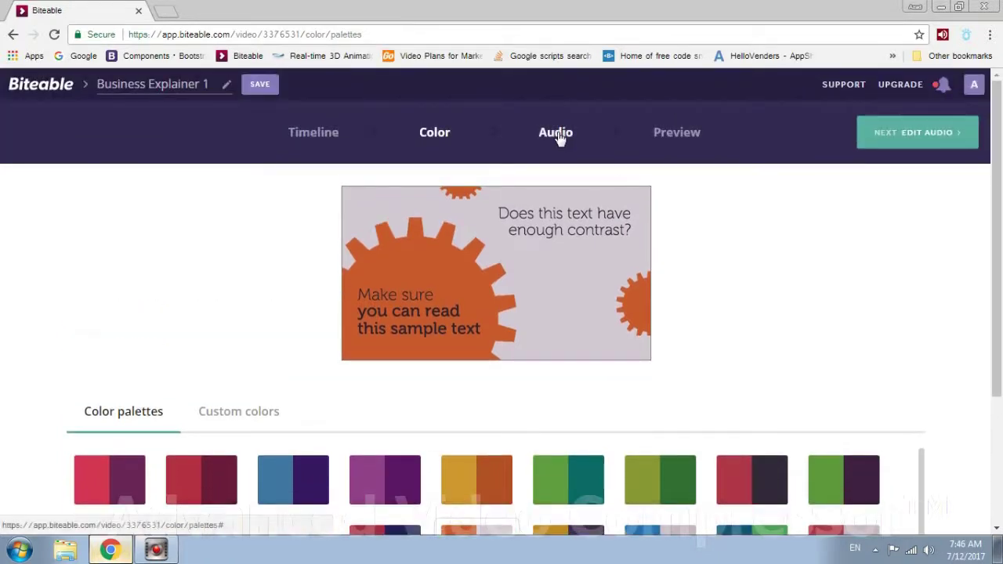
Step: Continue past the audio selection without picking a track and build the video preview
{"action": "left_click", "coordinate": [901, 144]}
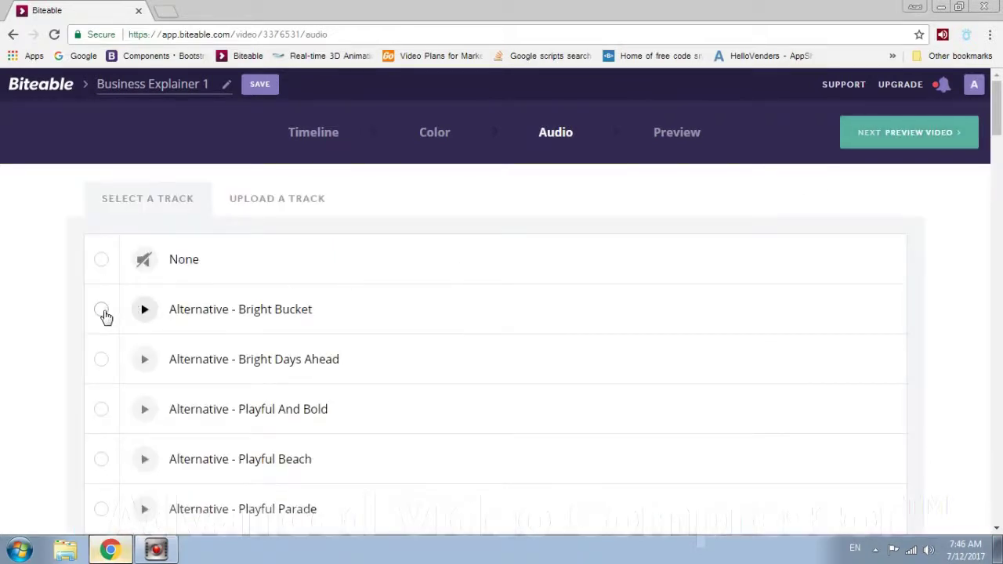
{"action": "left_click", "coordinate": [681, 135]}
{"action": "left_click", "coordinate": [921, 134]}
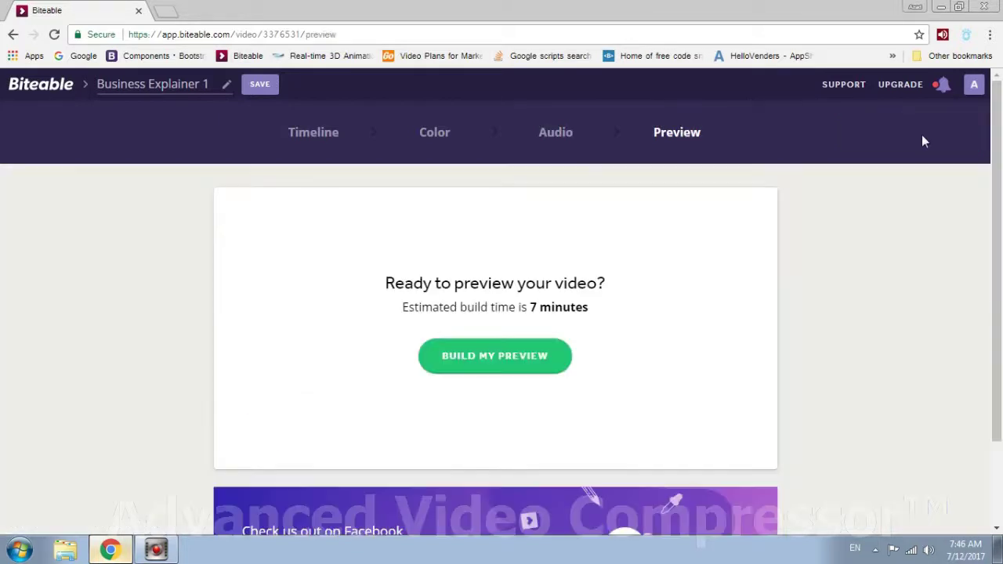
{"action": "scroll", "coordinate": [783, 251], "scroll_direction": "down", "scroll_amount": 2}
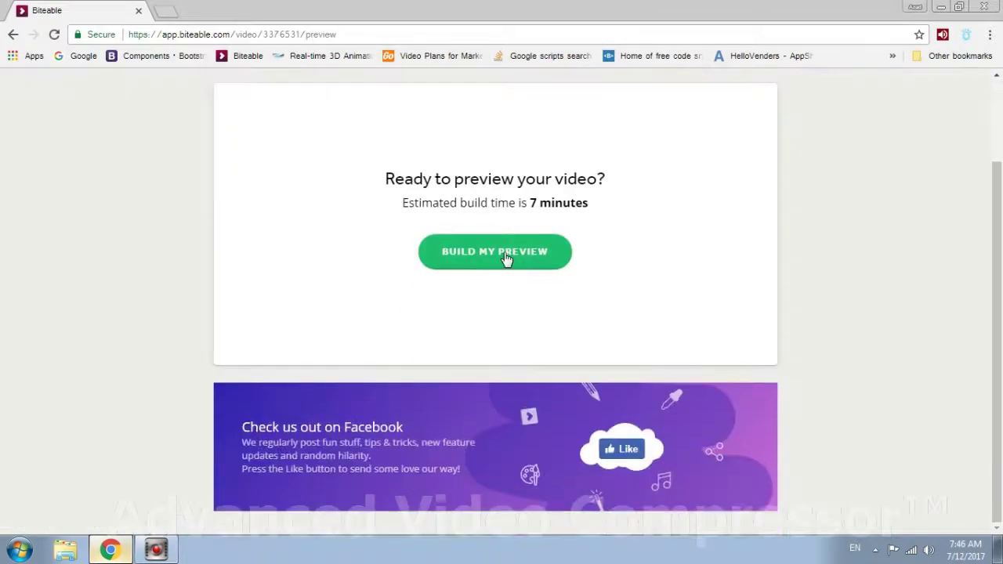
{"action": "left_click", "coordinate": [506, 259]}
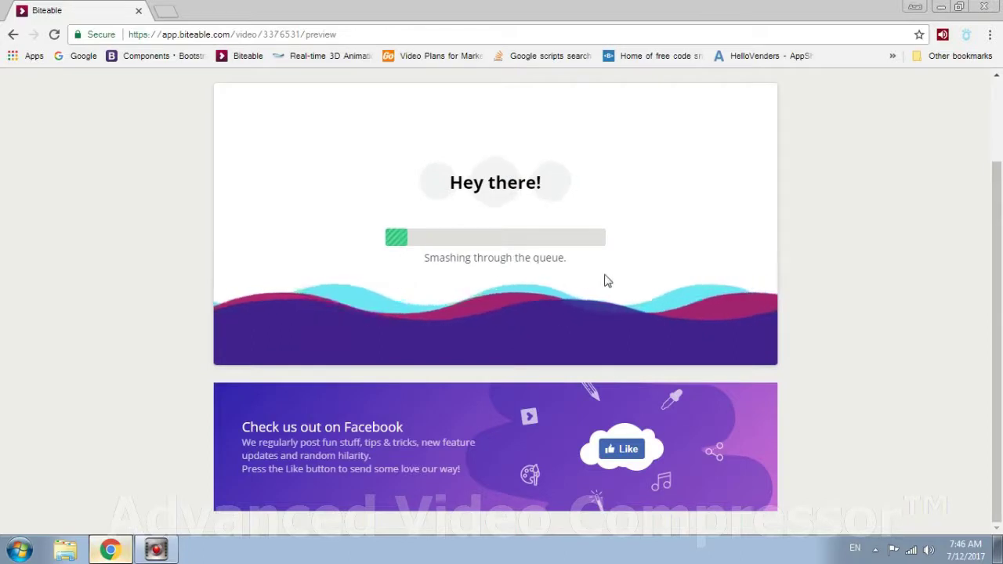
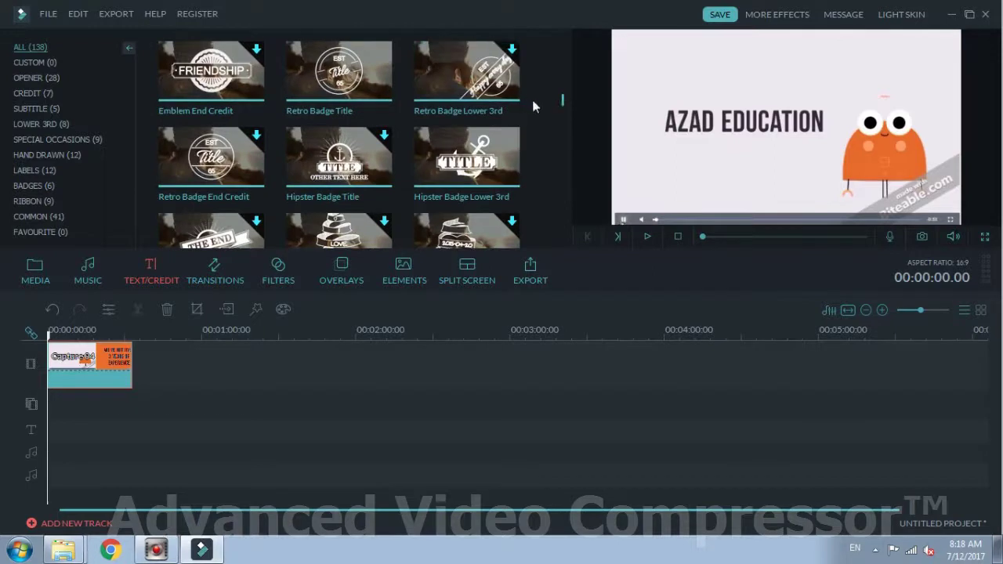
Step: Add the Lower 3rd 2 title to the text track beneath the captured clip, spanning the clip's full length
{"action": "left_click_drag", "start_coordinate": [560, 102], "coordinate": [558, 146]}
{"action": "scroll", "coordinate": [562, 136], "scroll_direction": "down", "scroll_amount": 1}
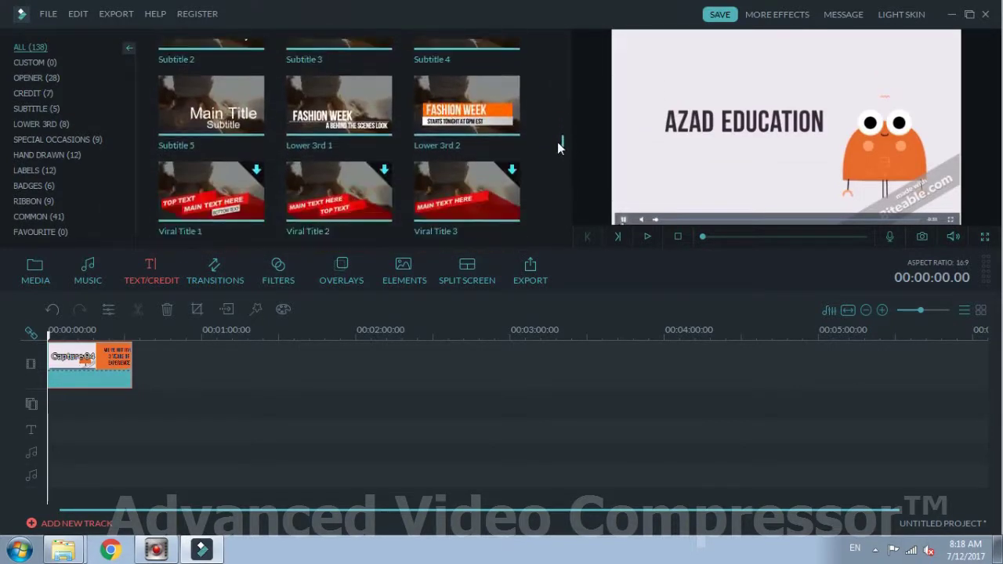
{"action": "left_click", "coordinate": [470, 110]}
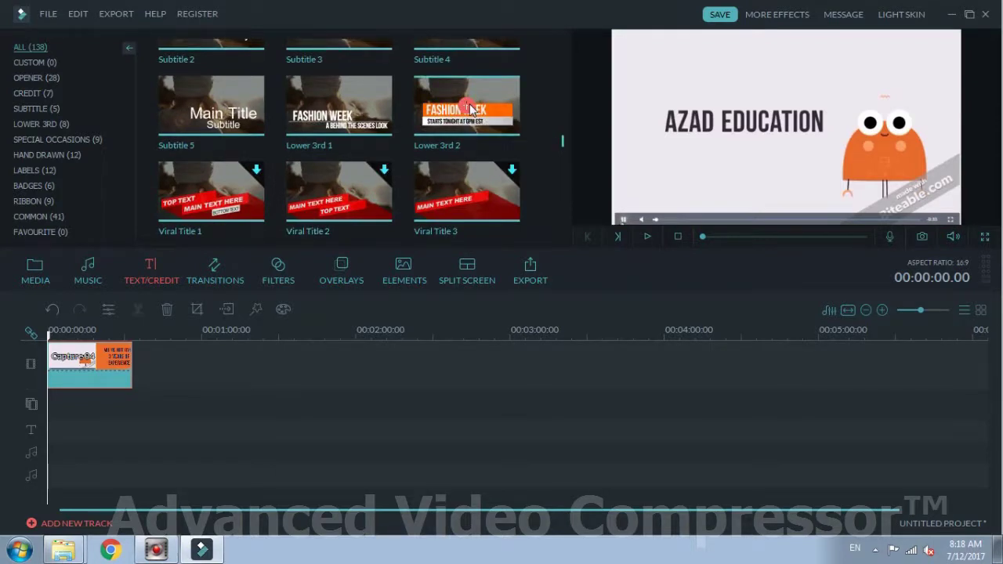
{"action": "left_click_drag", "start_coordinate": [470, 109], "coordinate": [131, 436]}
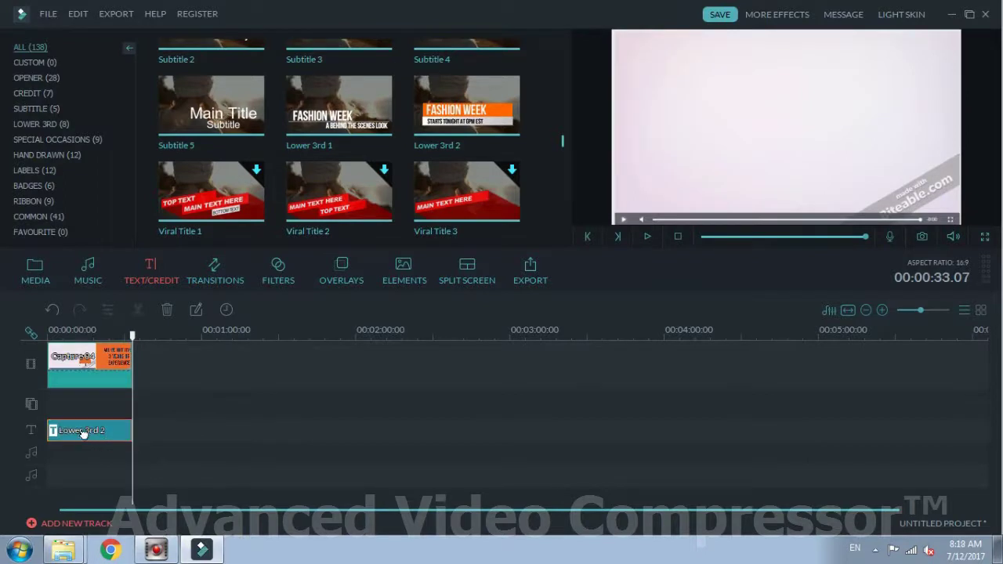
Step: Open the Lower 3rd 2 title for advanced editing and delete its grey gradient bar and the "STARTS TONIGHT AT 6PM EST" line
{"action": "double_click", "coordinate": [83, 431]}
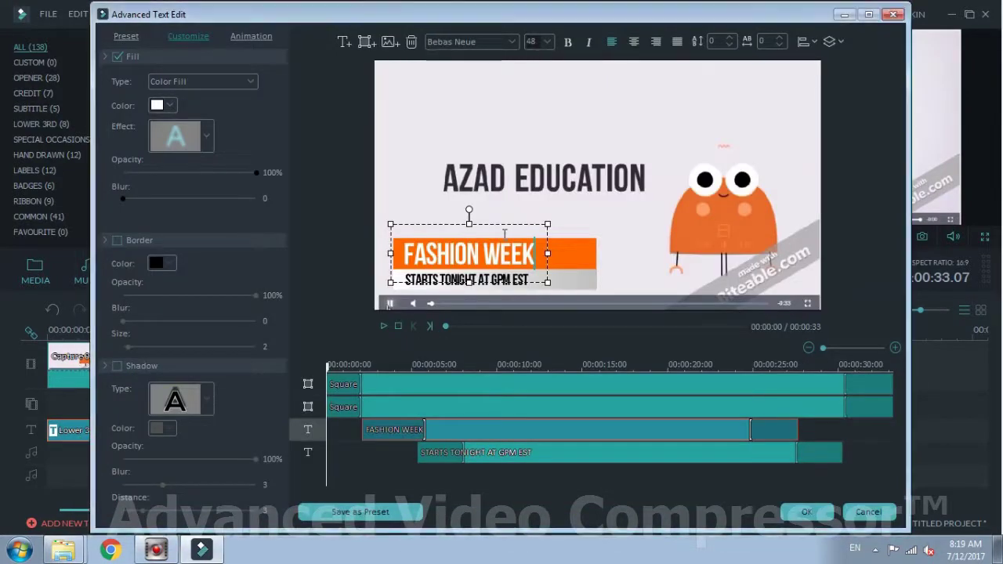
{"action": "left_click", "coordinate": [540, 279]}
{"action": "left_click", "coordinate": [545, 279]}
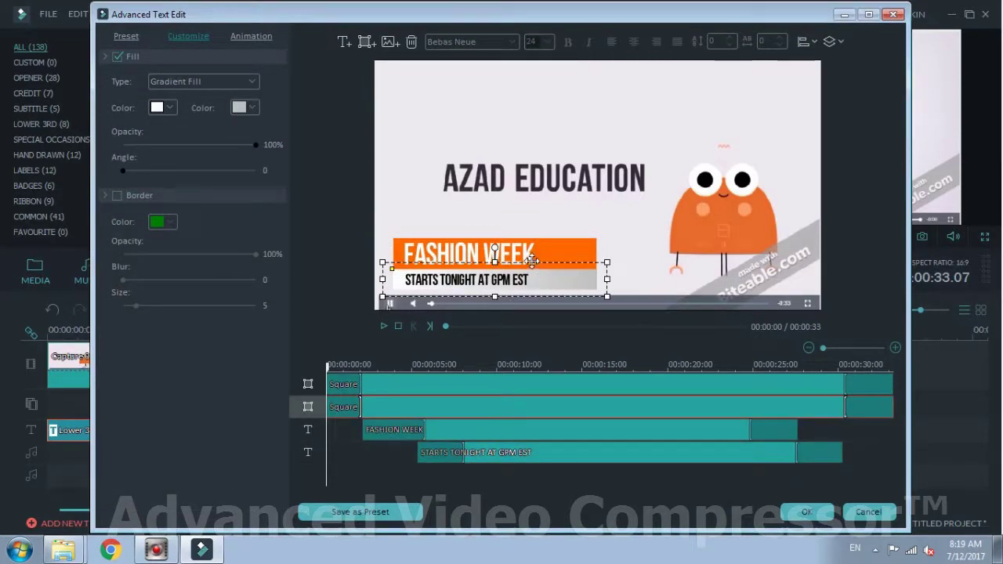
{"action": "left_click", "coordinate": [547, 251]}
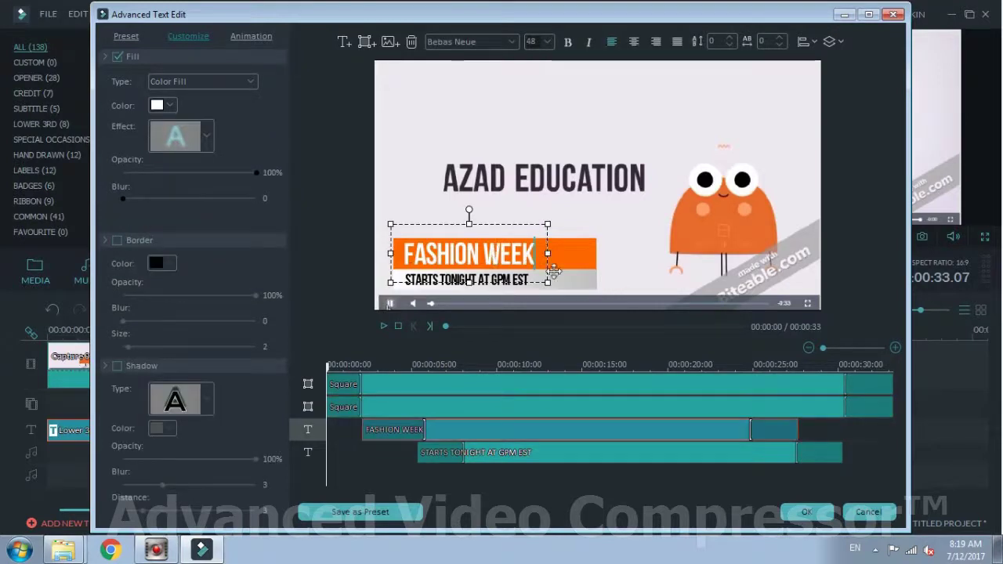
{"action": "left_click", "coordinate": [554, 280]}
{"action": "key", "text": "Delete"}
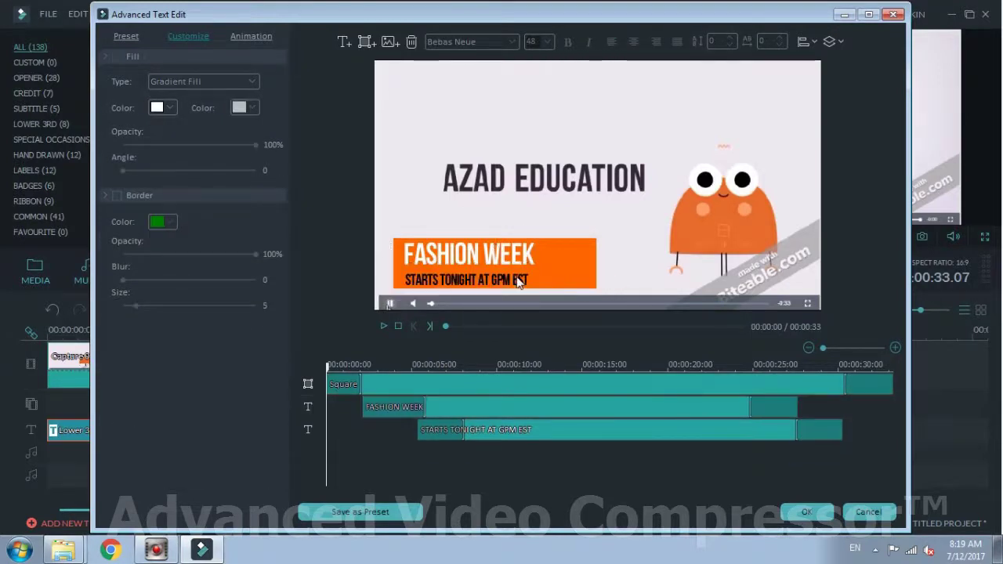
{"action": "left_click", "coordinate": [521, 275]}
{"action": "key", "text": "Delete"}
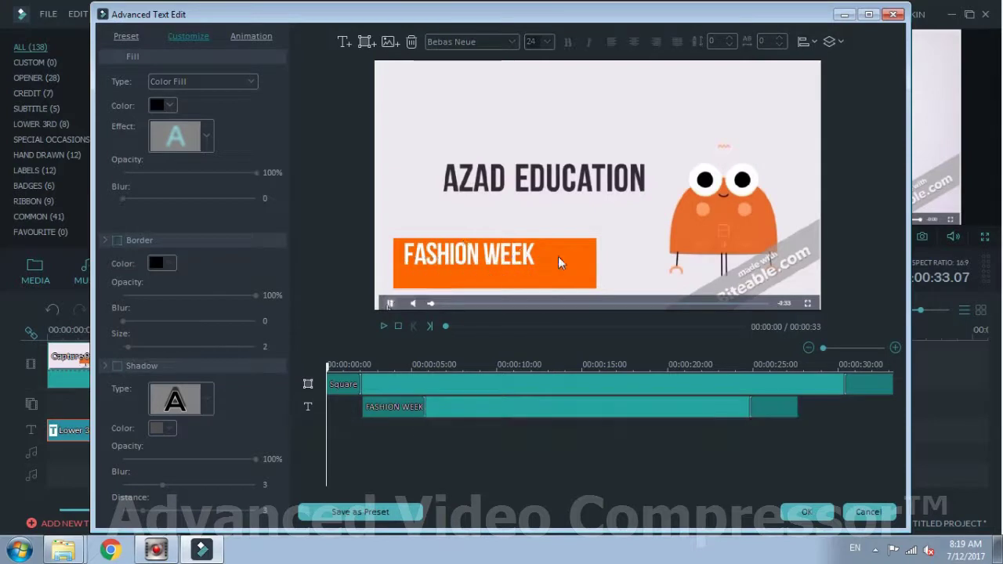
Step: Reshape the orange bar into a long, thin strip, rotate it diagonally and place it over the Biteable watermark
{"action": "left_click", "coordinate": [532, 256]}
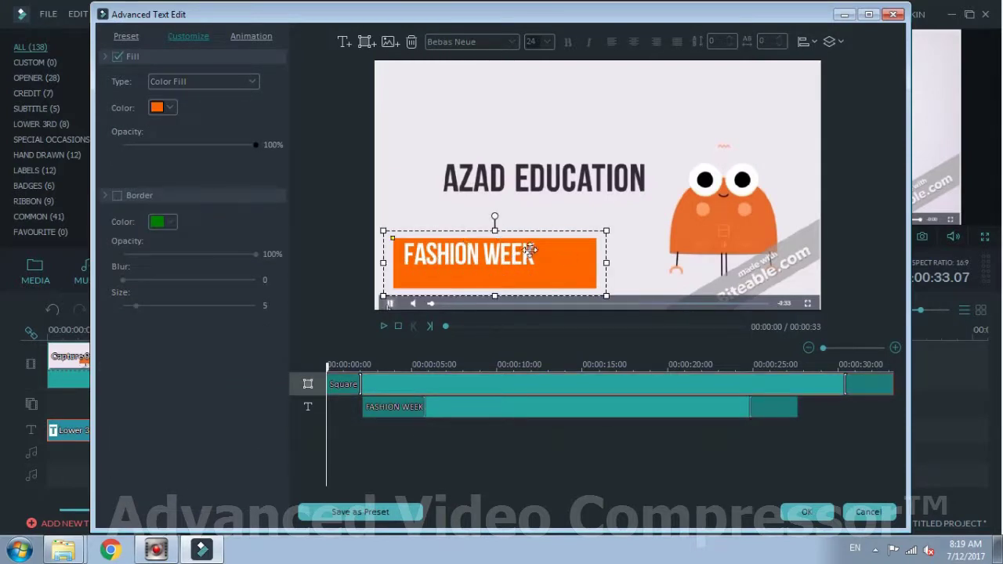
{"action": "left_click", "coordinate": [518, 252]}
{"action": "left_click", "coordinate": [565, 256]}
{"action": "left_click", "coordinate": [541, 250]}
{"action": "left_click", "coordinate": [547, 229]}
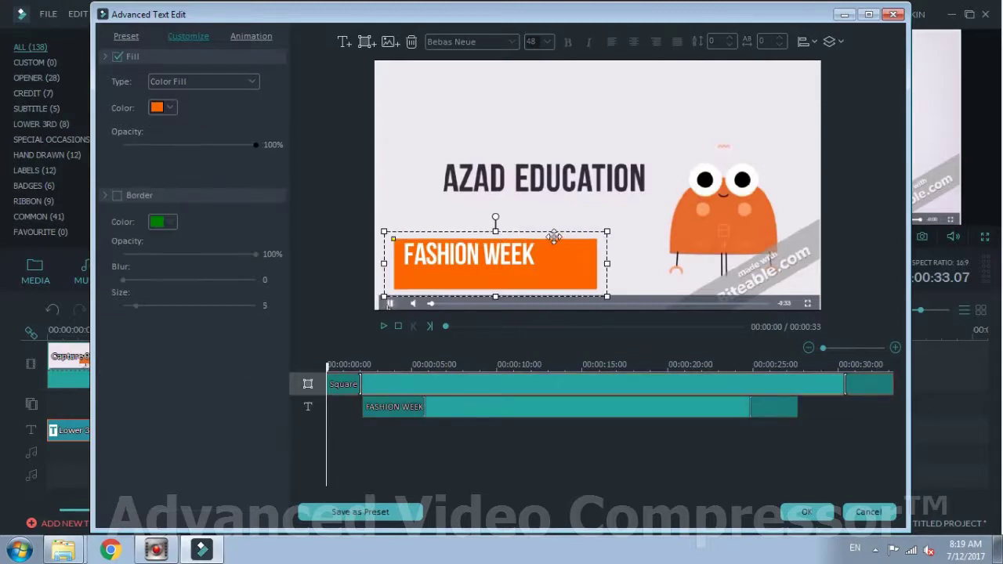
{"action": "left_click_drag", "start_coordinate": [547, 229], "coordinate": [768, 220]}
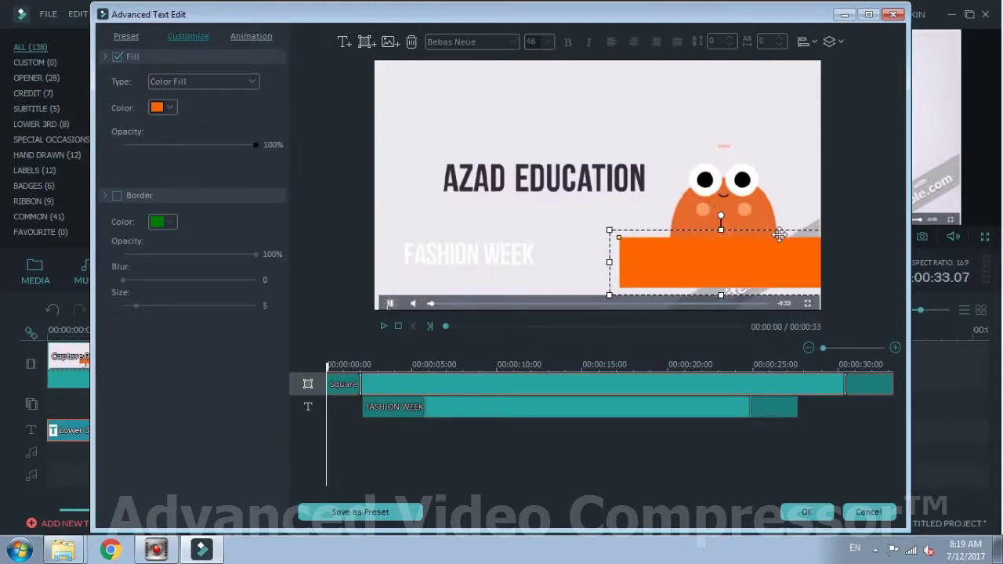
{"action": "left_click_drag", "start_coordinate": [656, 264], "coordinate": [485, 179]}
{"action": "left_click_drag", "start_coordinate": [638, 211], "coordinate": [671, 225]}
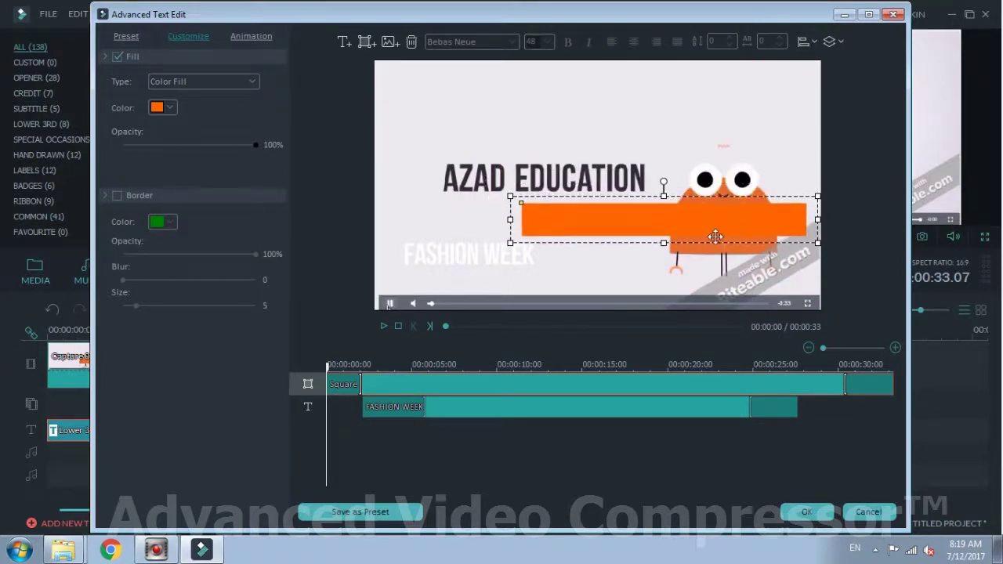
{"action": "left_click_drag", "start_coordinate": [662, 179], "coordinate": [640, 183]}
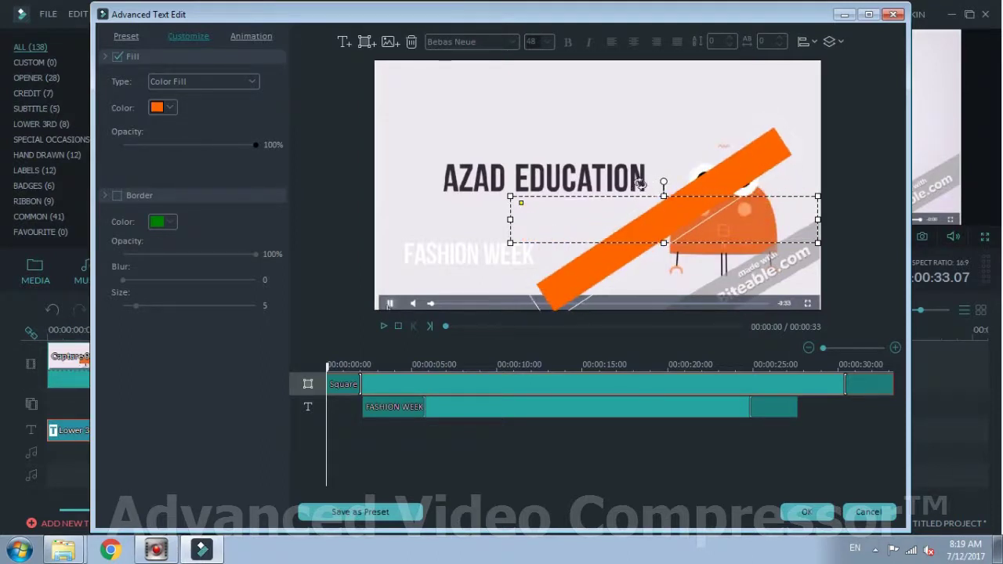
{"action": "left_click_drag", "start_coordinate": [641, 181], "coordinate": [641, 185]}
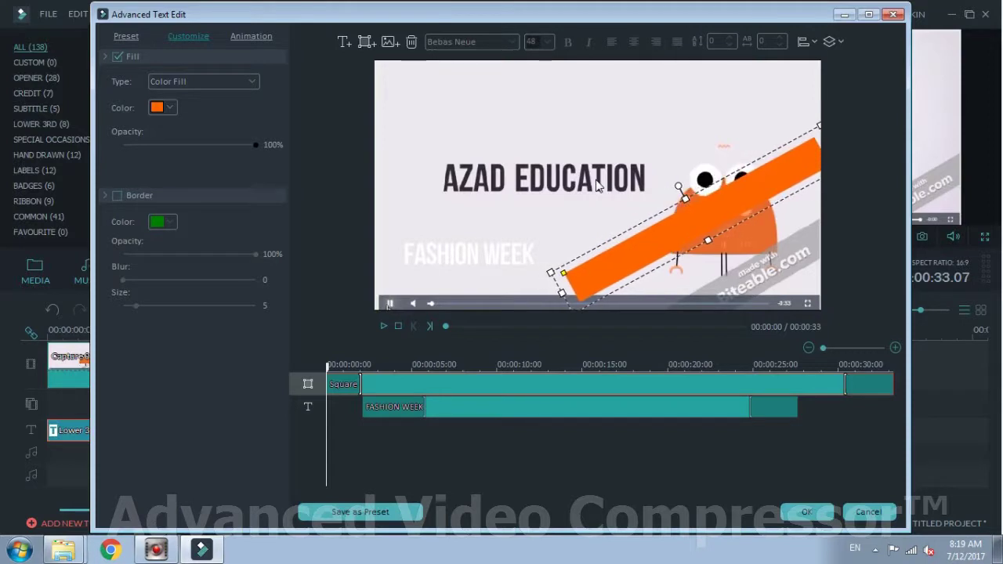
{"action": "left_click_drag", "start_coordinate": [562, 294], "coordinate": [599, 268]}
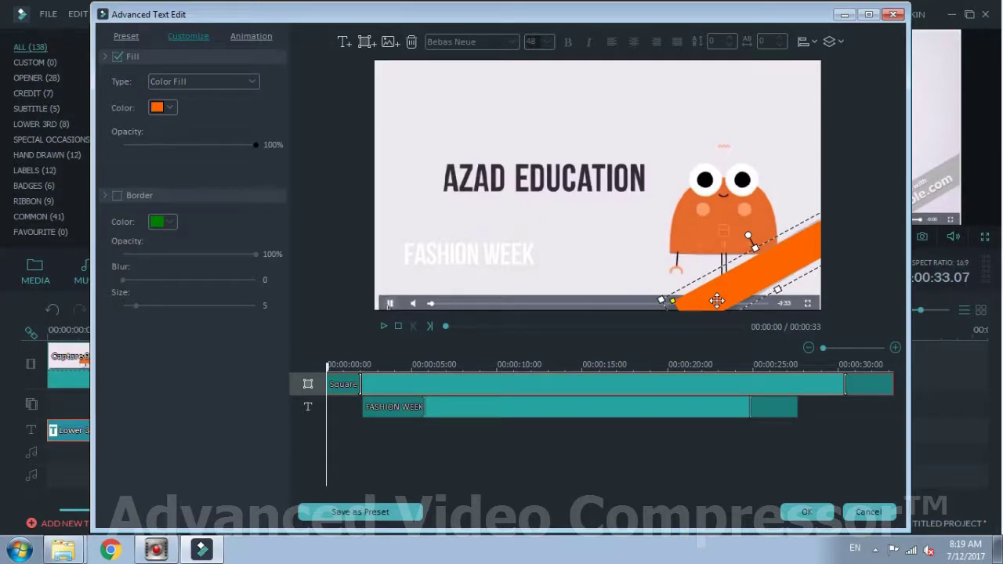
Step: Move the "FASHION WEEK" text onto the orange strip and rotate it to match the strip's diagonal
{"action": "left_click", "coordinate": [454, 255]}
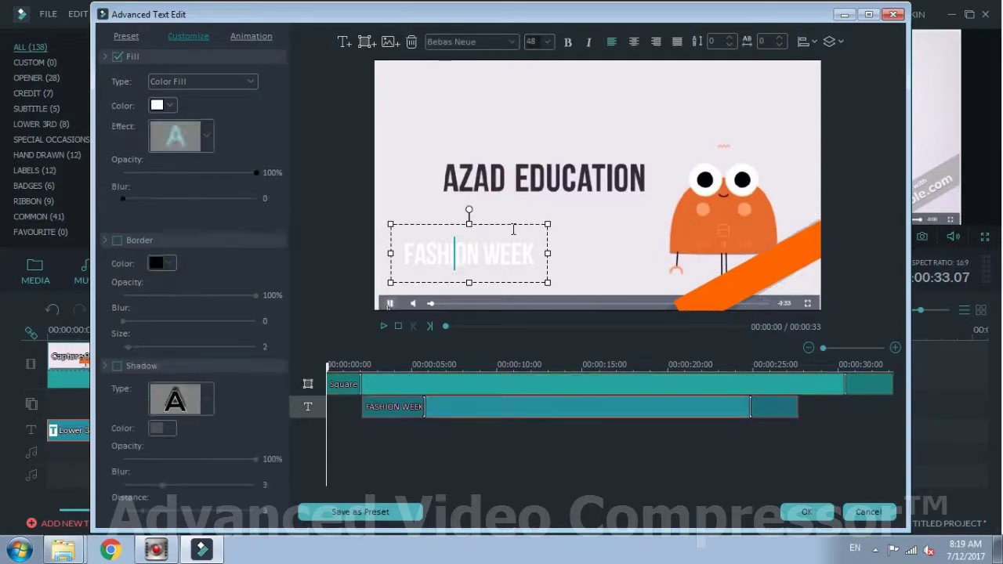
{"action": "left_click_drag", "start_coordinate": [512, 223], "coordinate": [789, 238]}
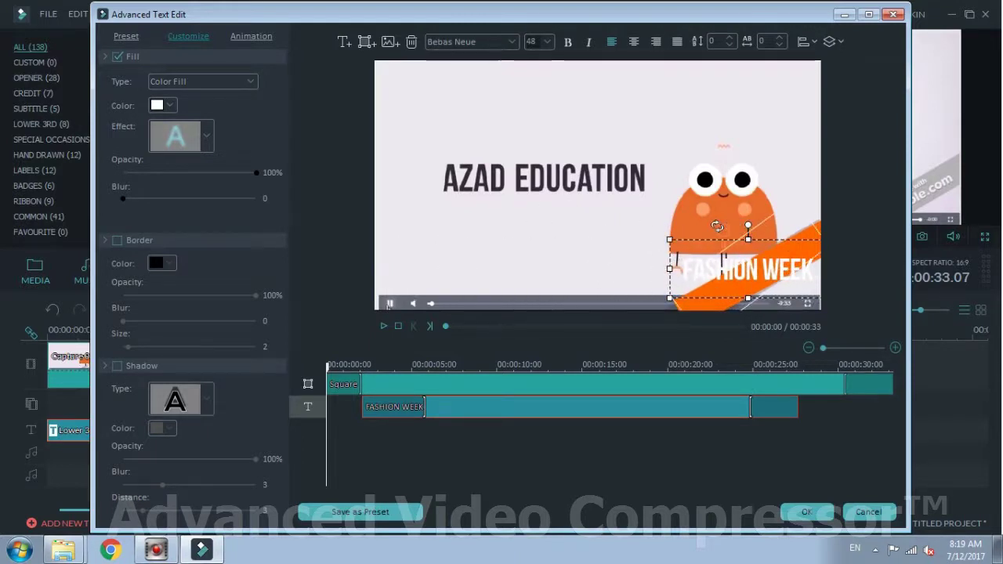
{"action": "mouse_move", "coordinate": [716, 227]}
{"action": "left_mouse_down"}
{"action": "mouse_move", "coordinate": [728, 240]}
{"action": "mouse_move", "coordinate": [764, 231]}
{"action": "mouse_move", "coordinate": [728, 238]}
{"action": "left_mouse_up"}
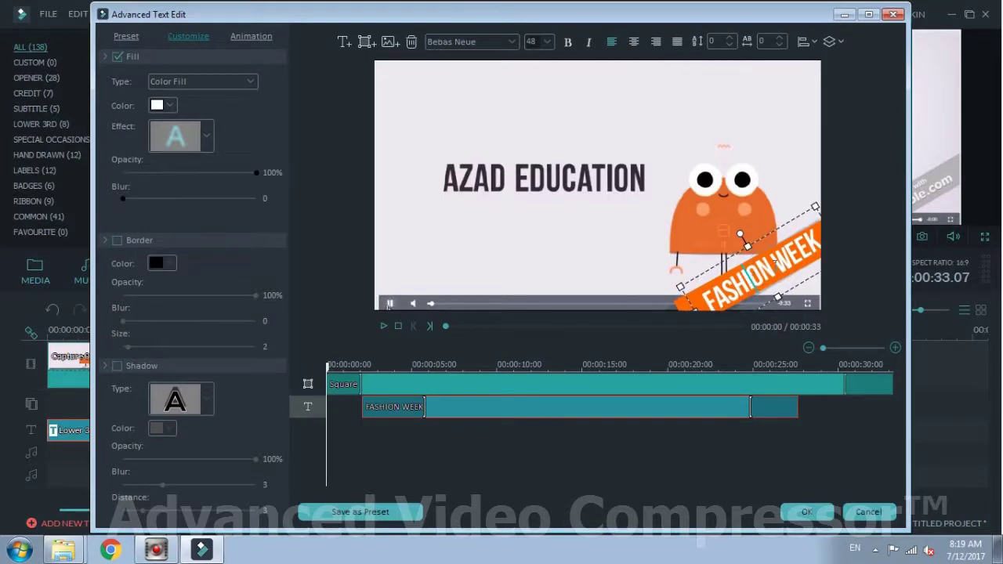
Step: Replace the "FASHION WEEK" text on the orange strip with "SUBSCRIBE US"
{"action": "key", "text": "ctrl+a"}
{"action": "type", "text": "S"}
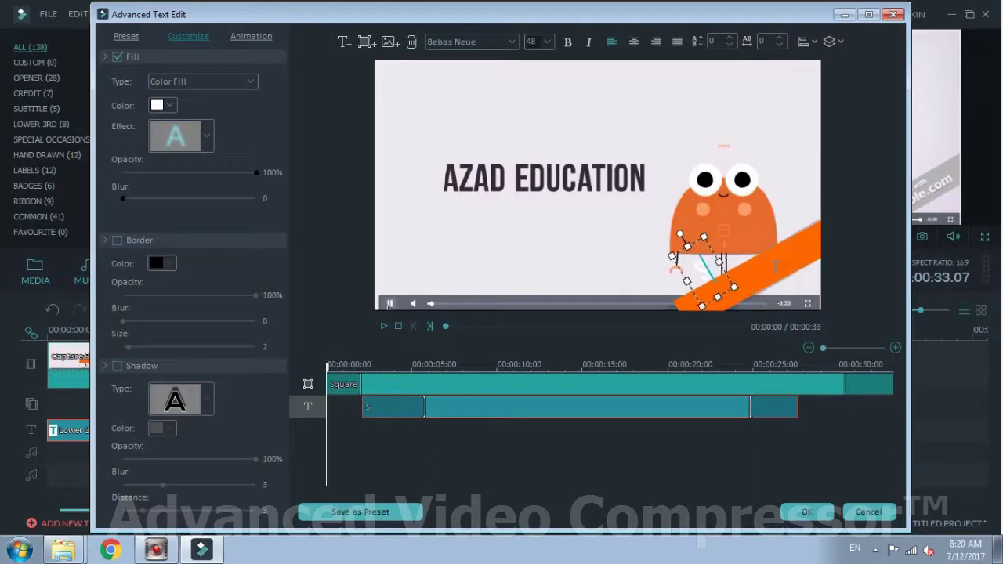
{"action": "type", "text": "UBSCRI"}
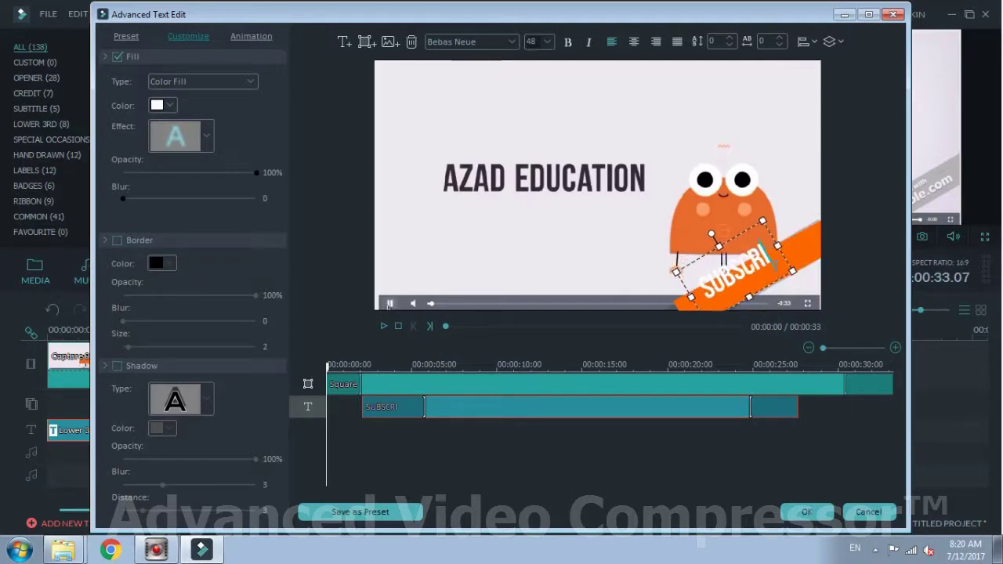
{"action": "type", "text": "BE US"}
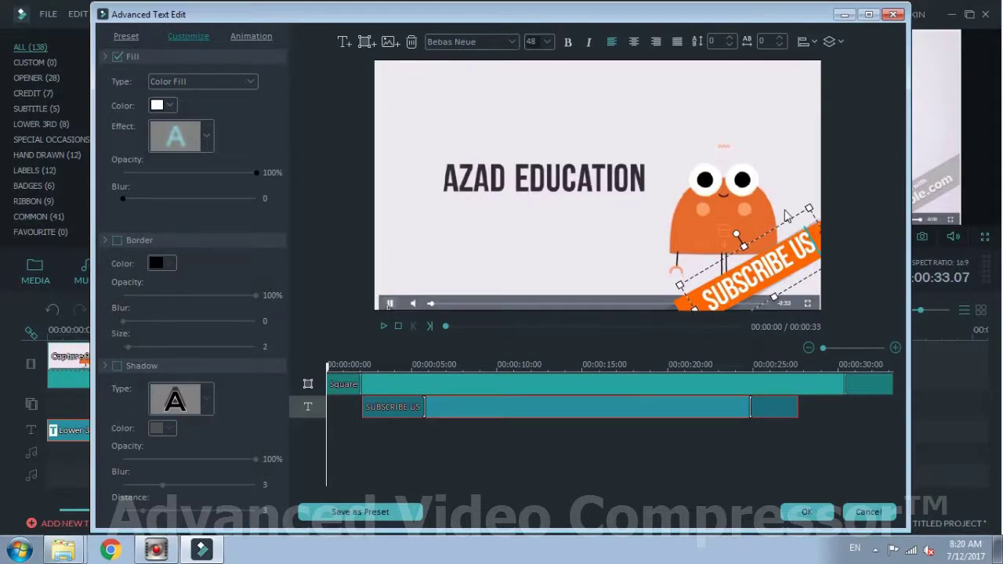
{"action": "key", "text": "Escape"}
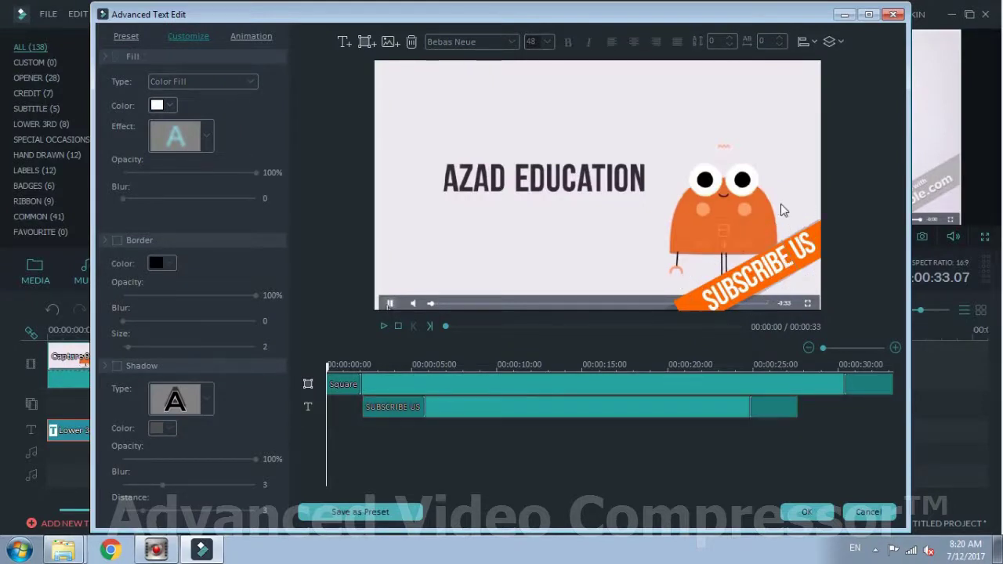
Step: Shorten the orange strip's entrance animation down to the very start of the title's timeline
{"action": "left_click", "coordinate": [361, 385]}
{"action": "left_click", "coordinate": [345, 384]}
{"action": "left_click_drag", "start_coordinate": [345, 383], "coordinate": [328, 384]}
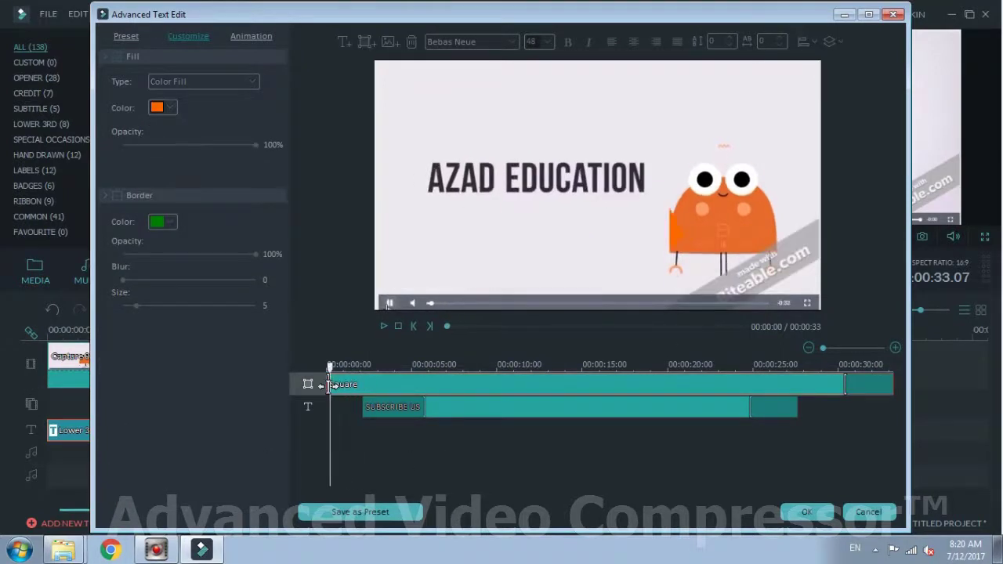
Step: Shorten the orange strip's exit animation down to the very end of the title's timeline
{"action": "left_click", "coordinate": [311, 386]}
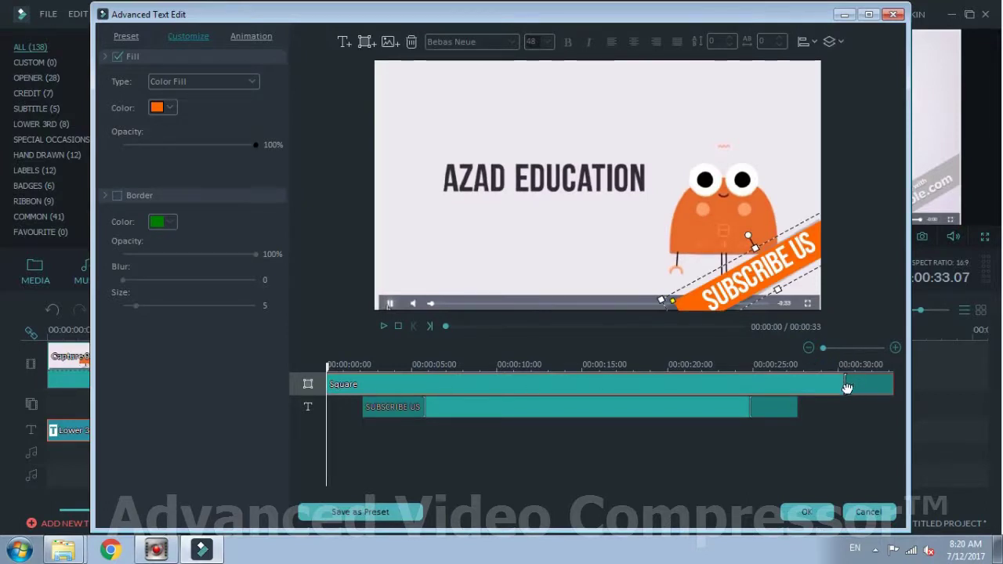
{"action": "left_click_drag", "start_coordinate": [847, 385], "coordinate": [895, 391]}
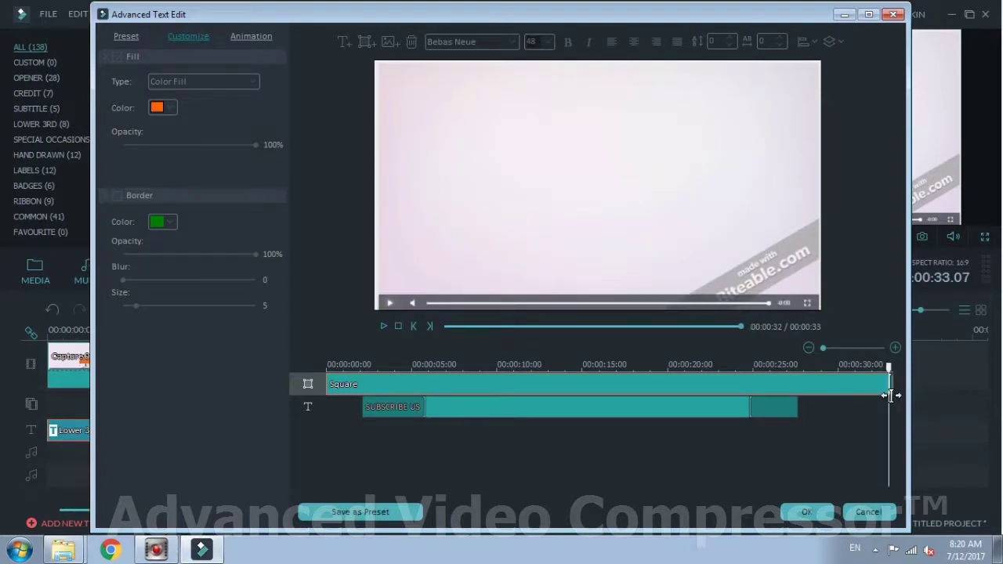
Step: Extend the "SUBSCRIBE US" text's entrance animation to about the 9-second mark and apply the title edits
{"action": "left_click", "coordinate": [501, 411]}
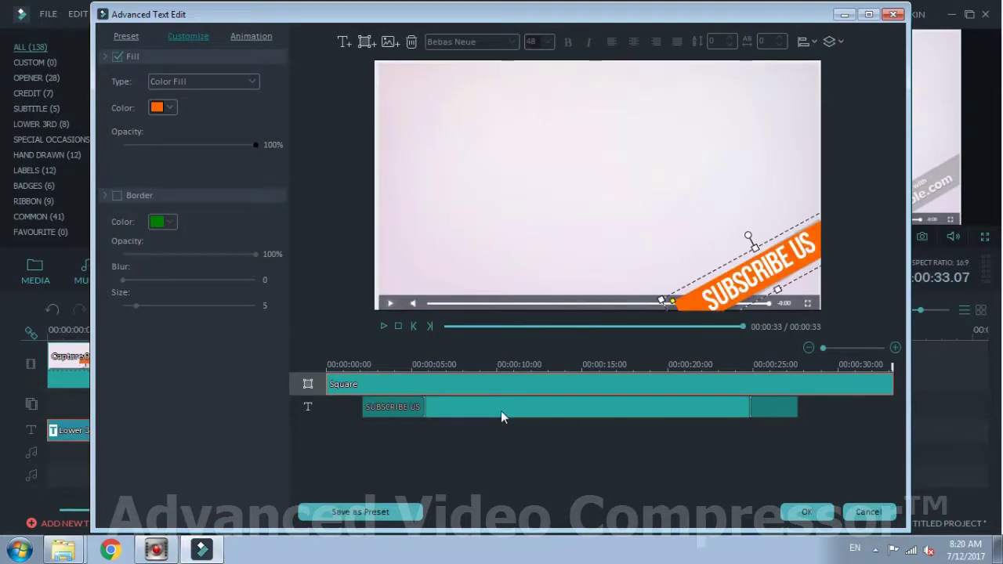
{"action": "left_click", "coordinate": [422, 406]}
{"action": "left_click_drag", "start_coordinate": [438, 409], "coordinate": [478, 411]}
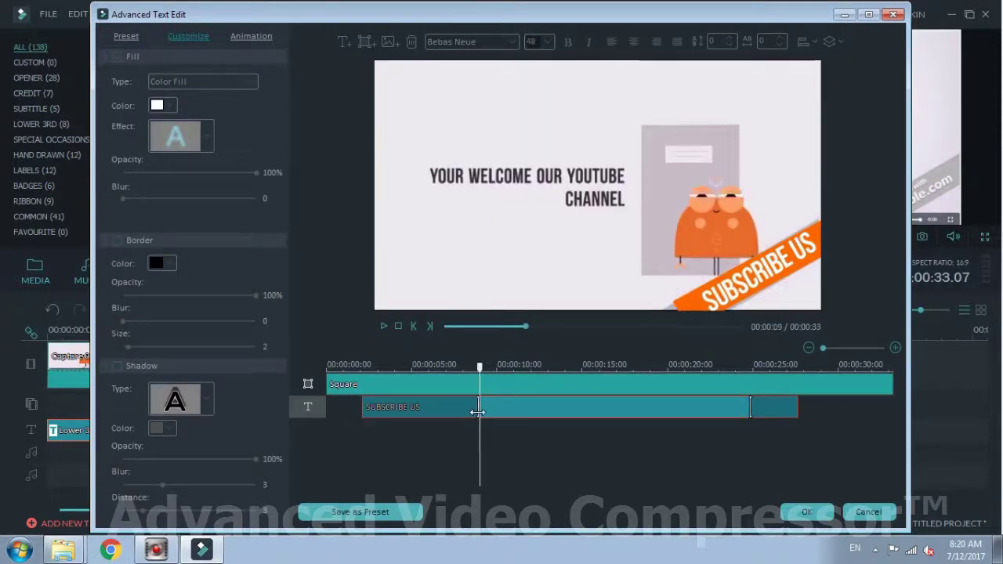
{"action": "left_click", "coordinate": [806, 511]}
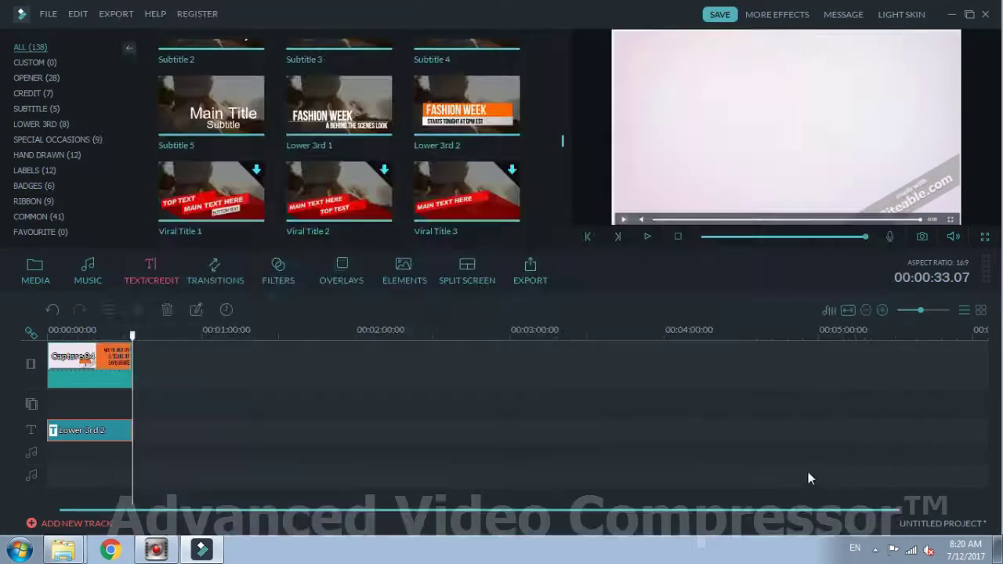
Step: Export the project as an AVI video named "intro" at 1280*720 and open its output folder
{"action": "left_click", "coordinate": [542, 274]}
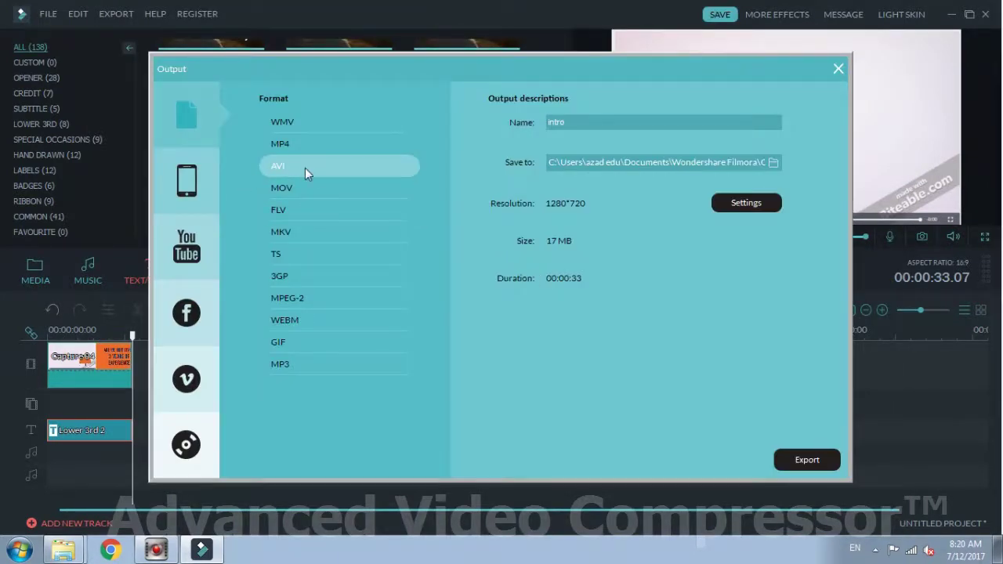
{"action": "left_click", "coordinate": [810, 460]}
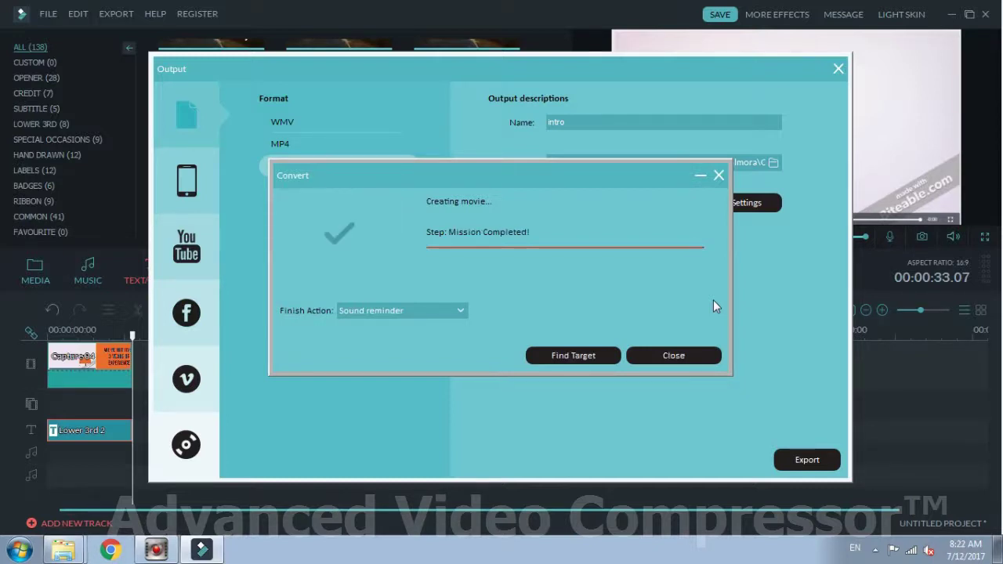
{"action": "left_click", "coordinate": [584, 357]}
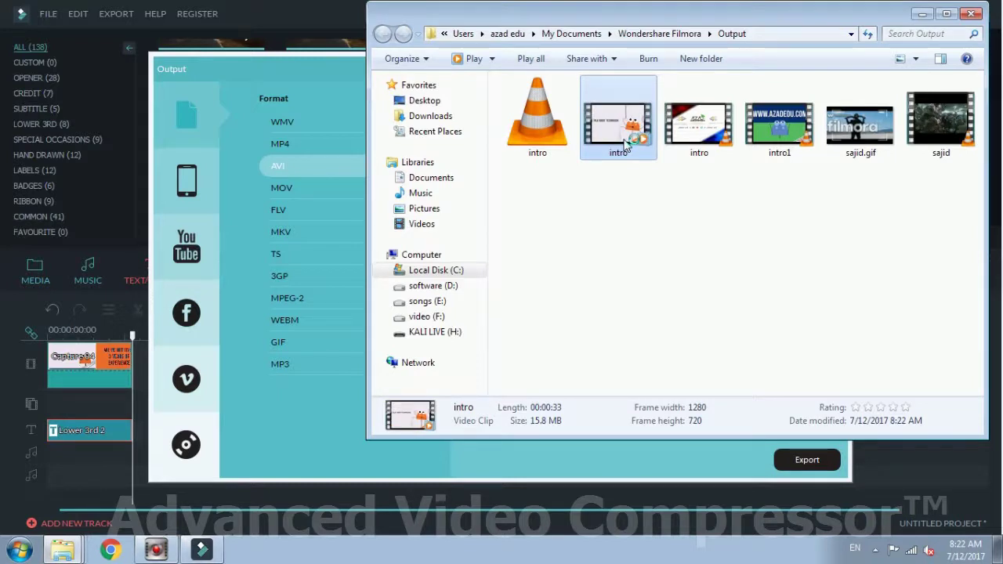
Step: Play the exported "intro" video full screen in the media player to check the banner over the watermark
{"action": "double_click", "coordinate": [625, 144]}
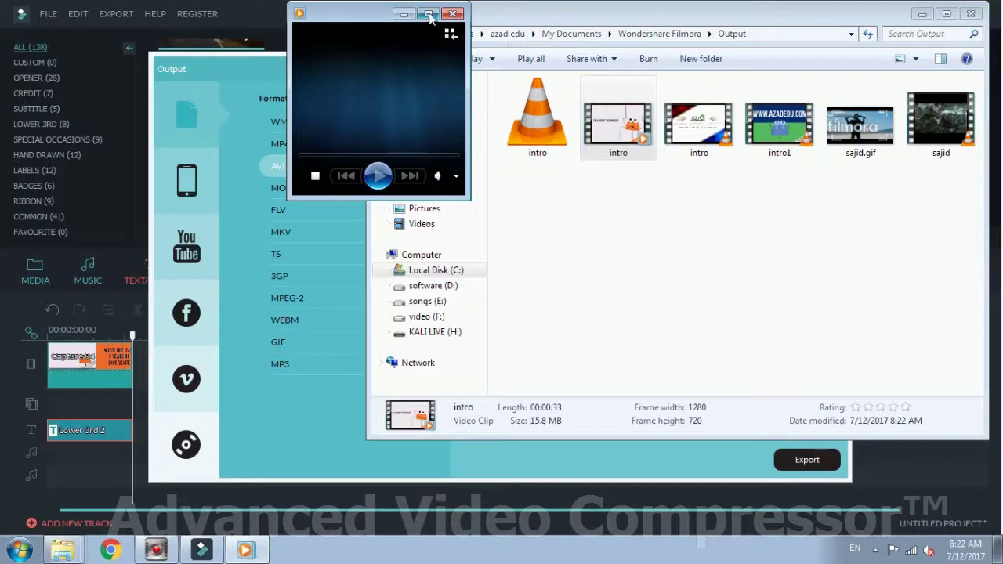
{"action": "left_click", "coordinate": [429, 15]}
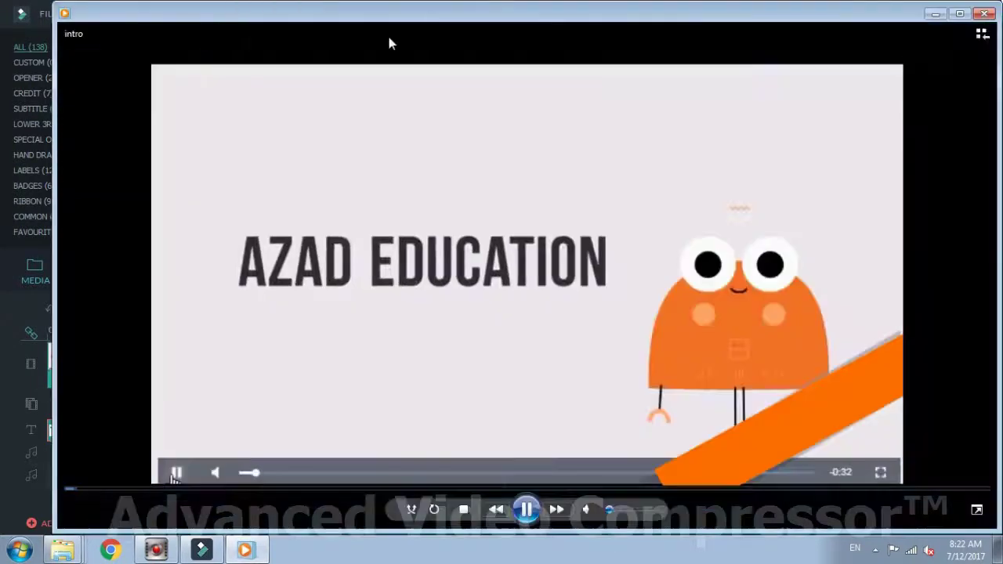
{"action": "double_click", "coordinate": [545, 139]}
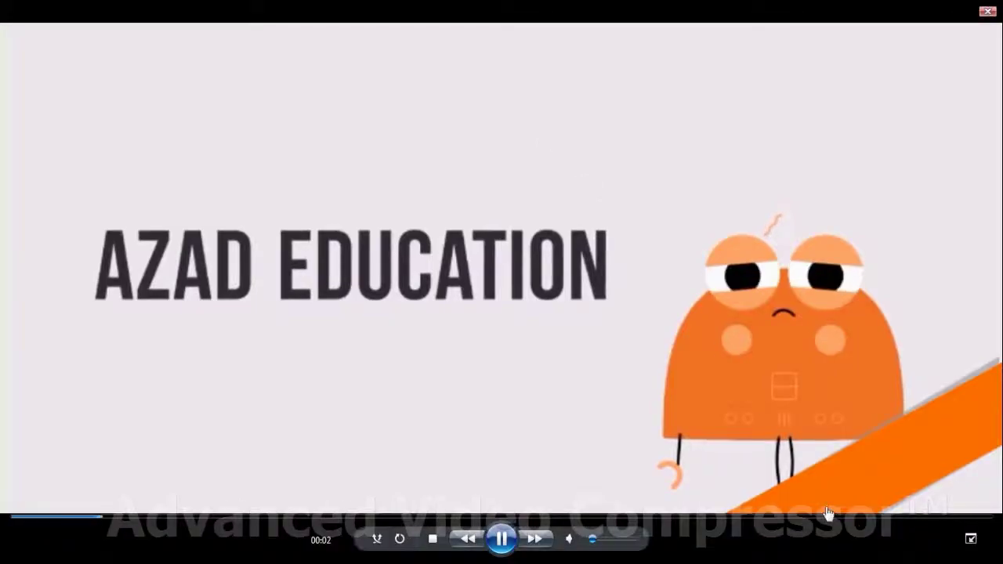